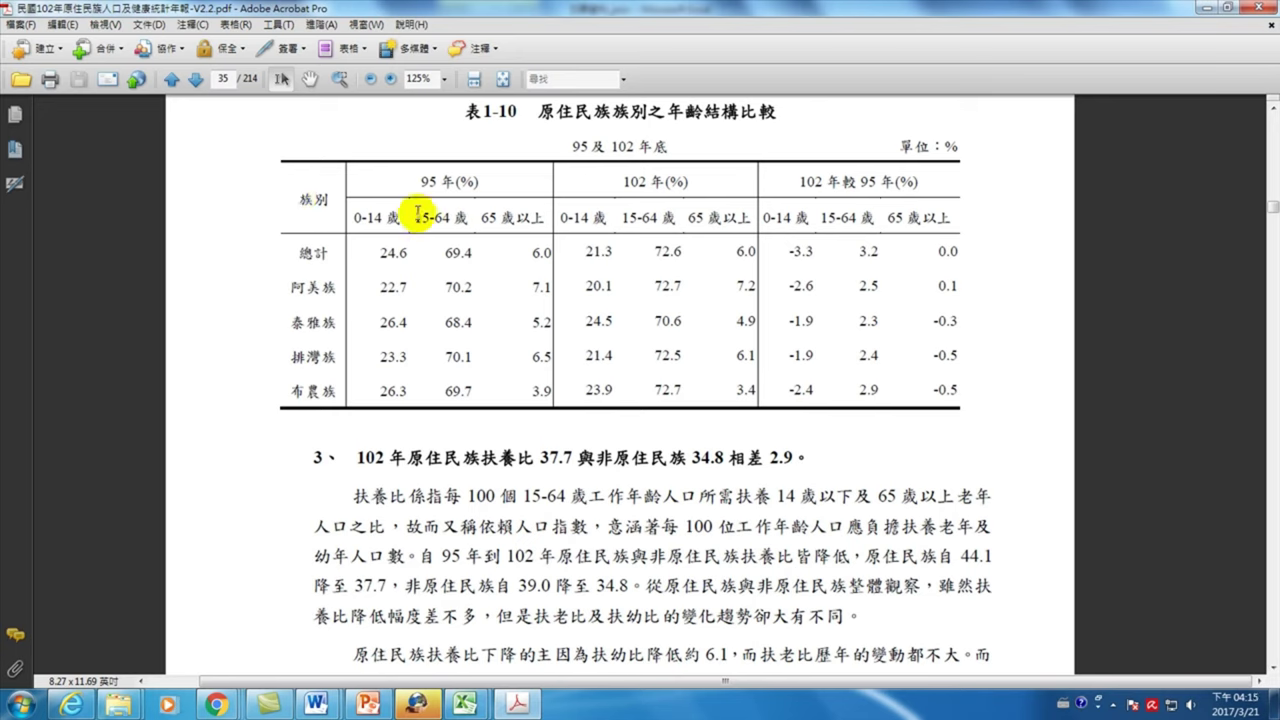
Select Table 1-10's header text, then scroll back up to the report's cover page
drag(301, 224, 489, 226)
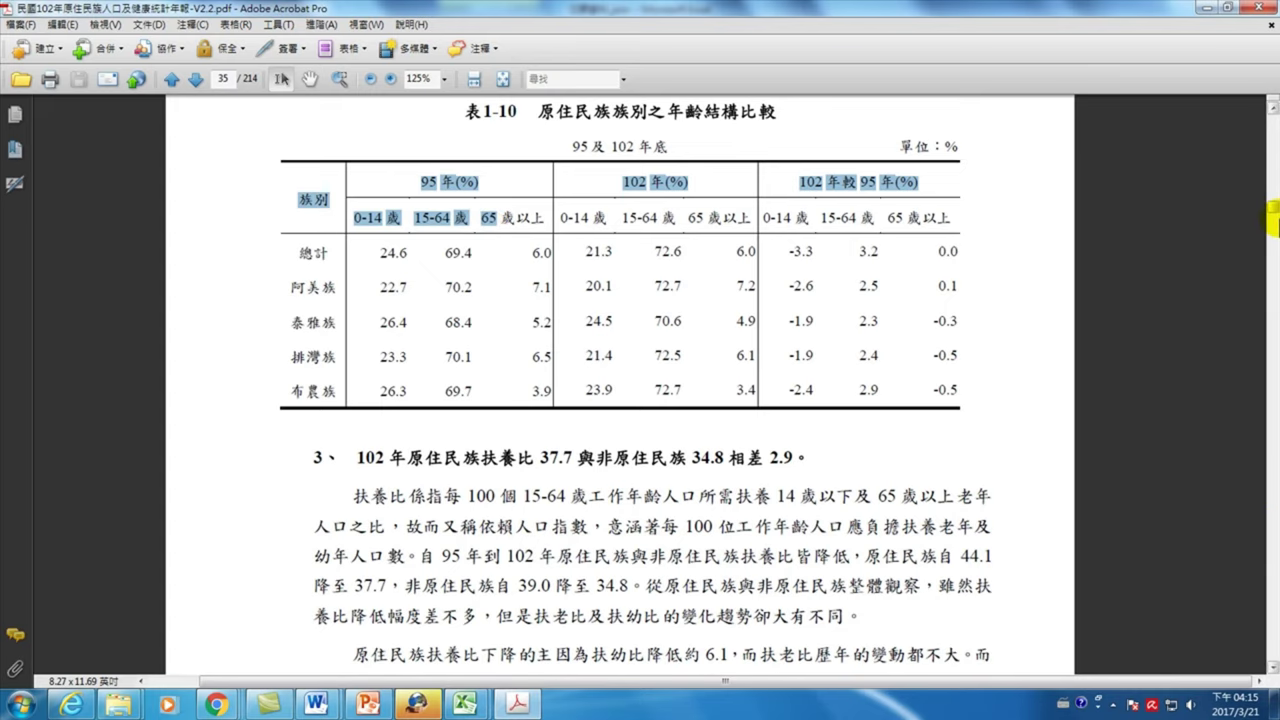
drag(1272, 210, 1272, 110)
Scroll down to the list of tables and jump to Table 1-7 on page 24
scroll(700, 337, down, 5)
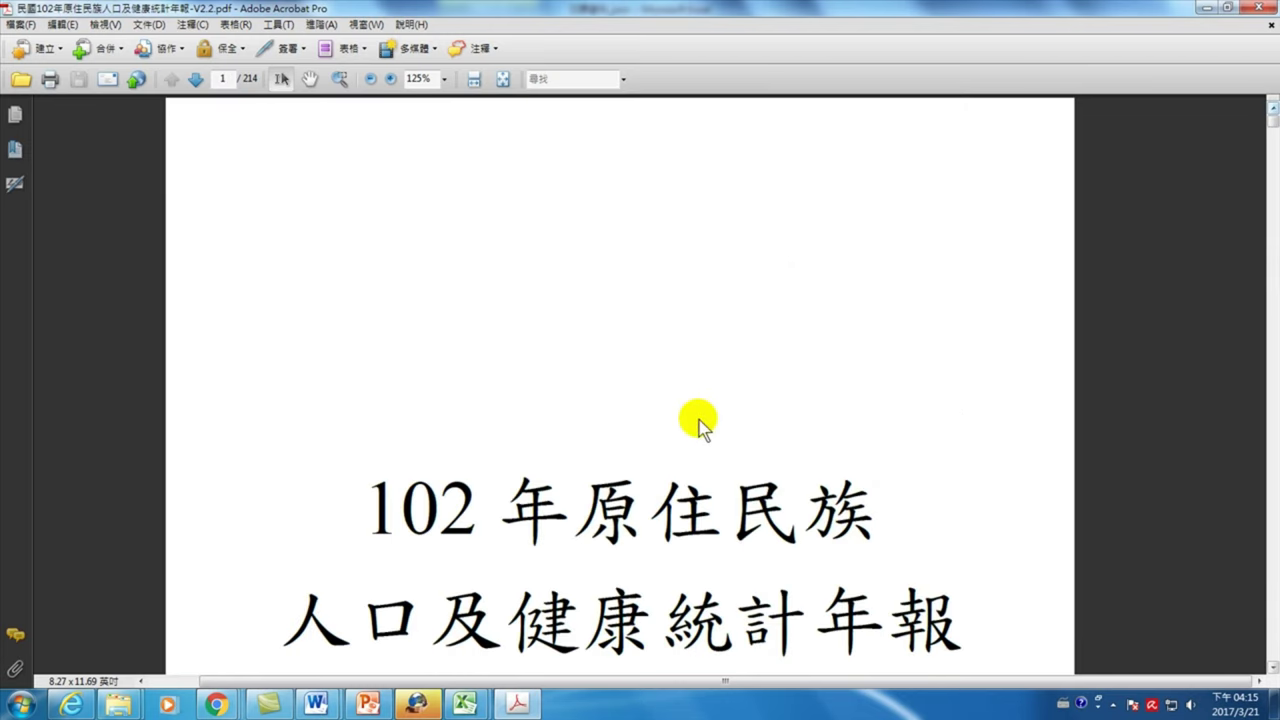
scroll(686, 465, down, 5)
scroll(686, 465, down, 5)
scroll(686, 465, down, 5)
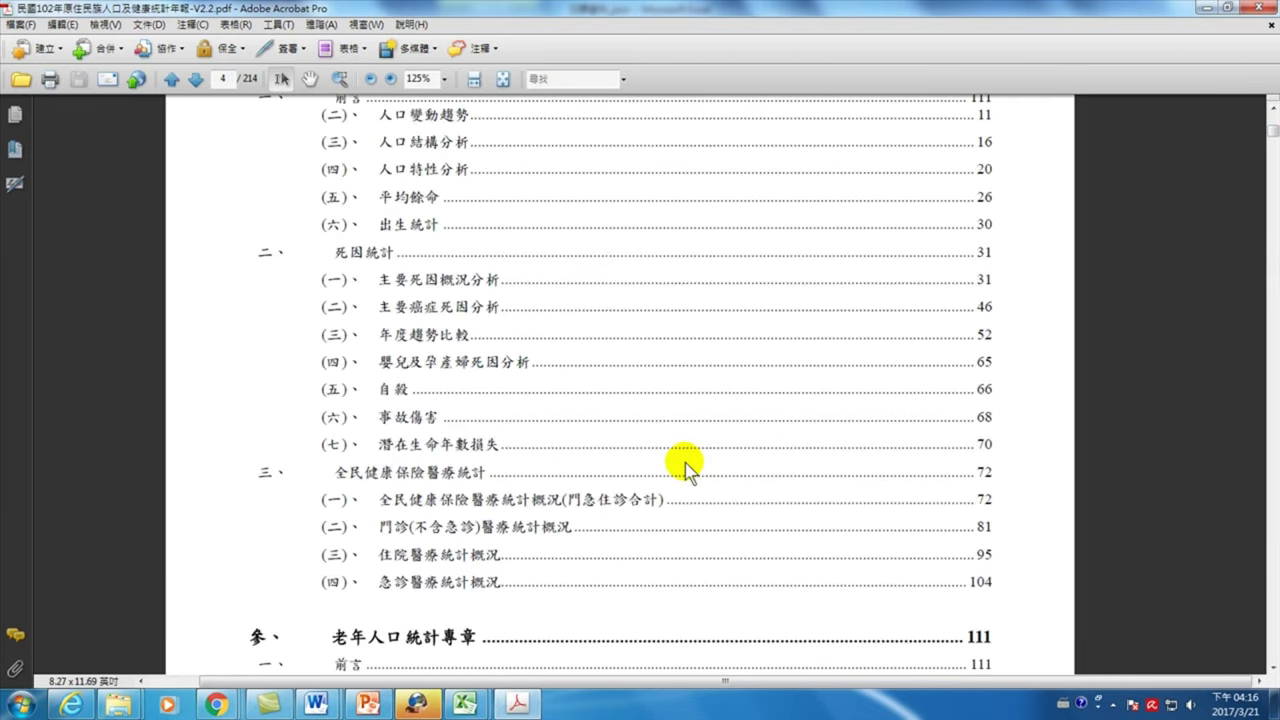
scroll(686, 465, down, 5)
scroll(686, 465, down, 3)
scroll(686, 465, down, 5)
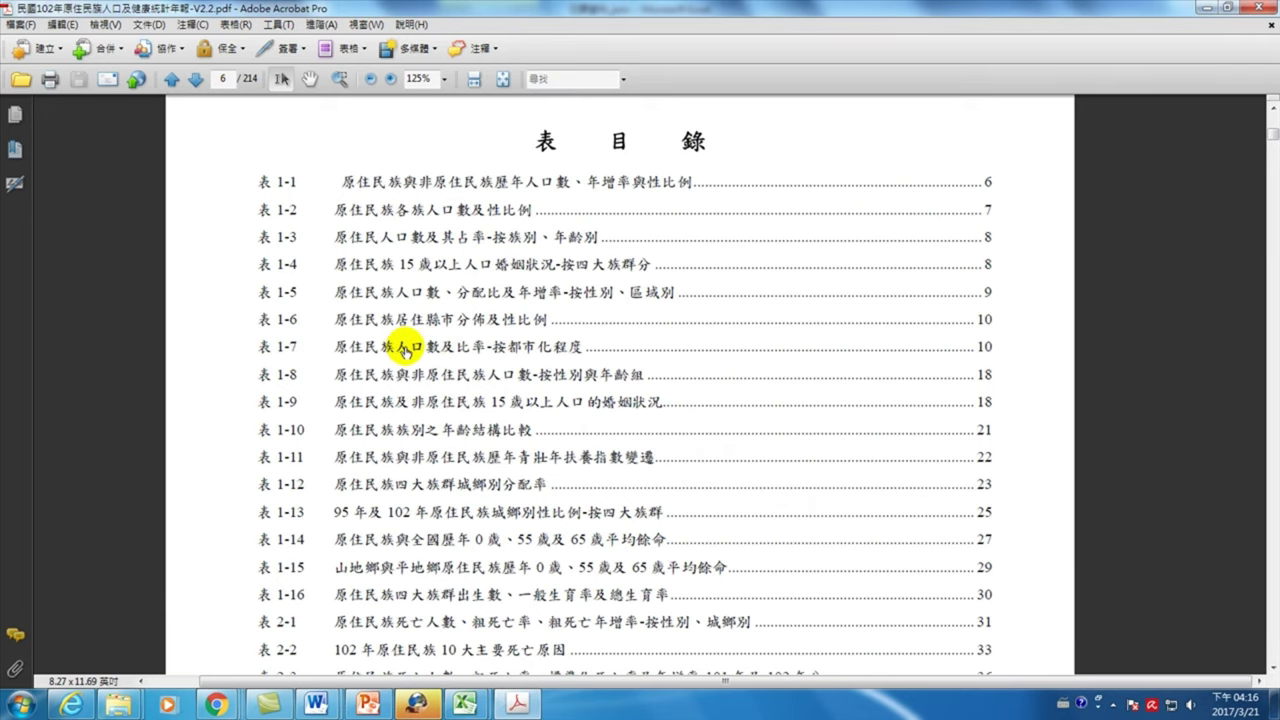
click(406, 350)
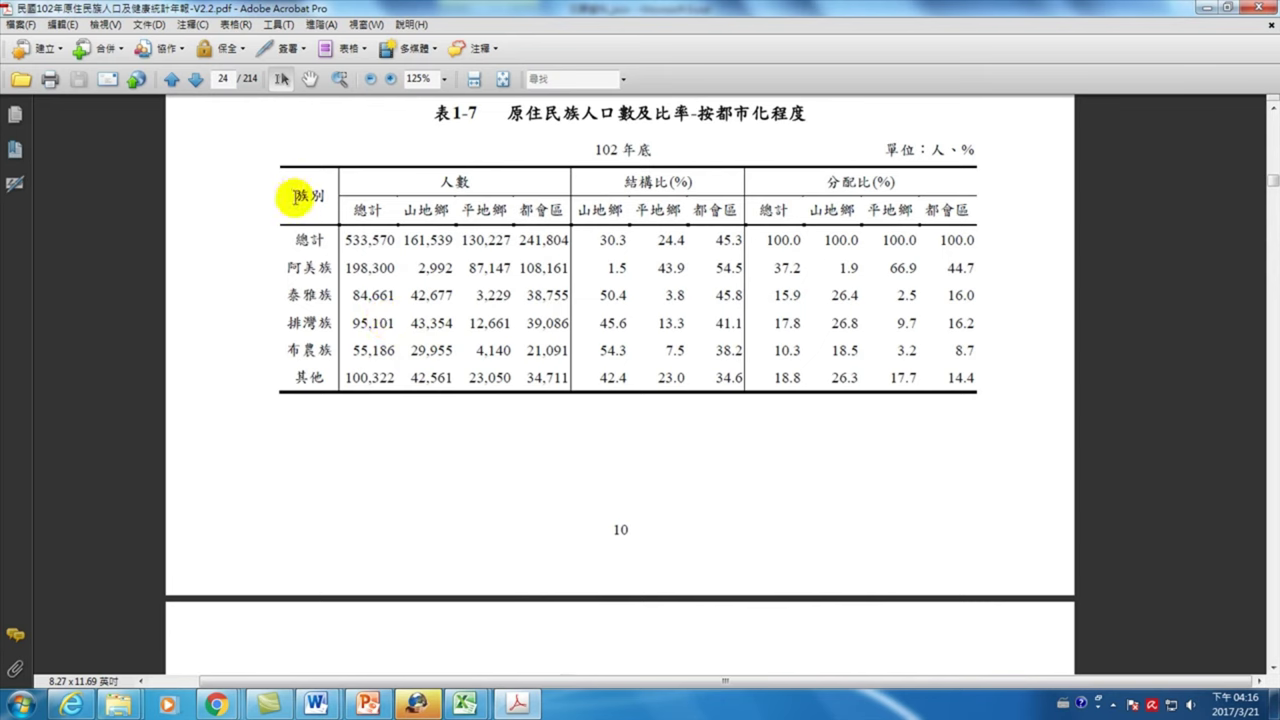
Select all of Table 1-7's text, from 族別 down to 14.4
drag(295, 196, 834, 305)
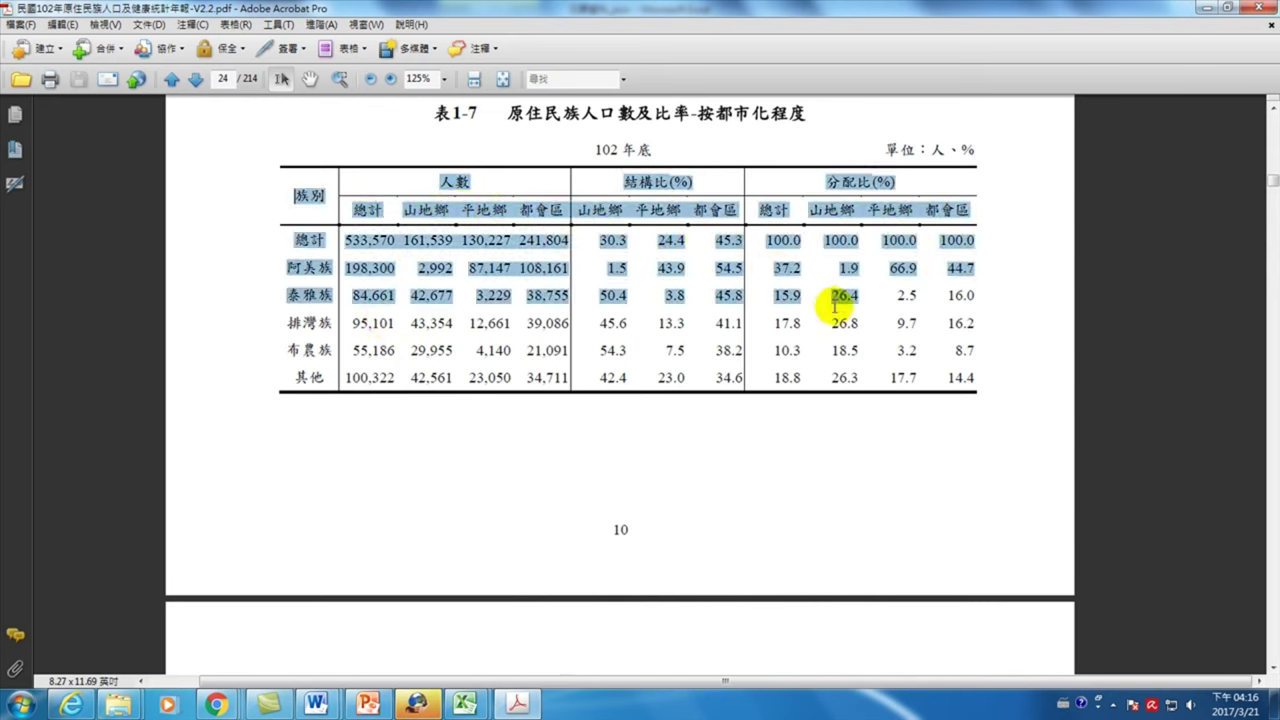
drag(834, 305, 887, 460)
key(ctrl+c)
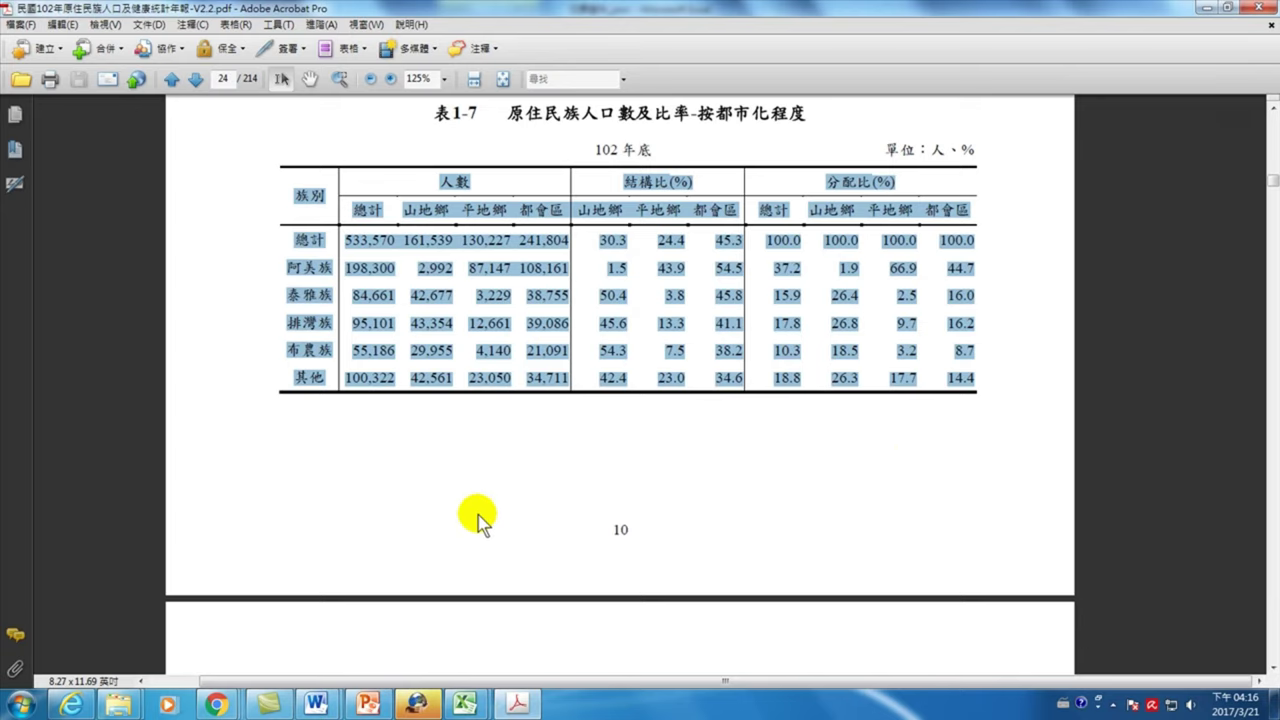
click(465, 705)
Paste Table 1-7 into sheet 工作表4 of 犯罪資料_json and select the pasted rows A1:A9
click(512, 628)
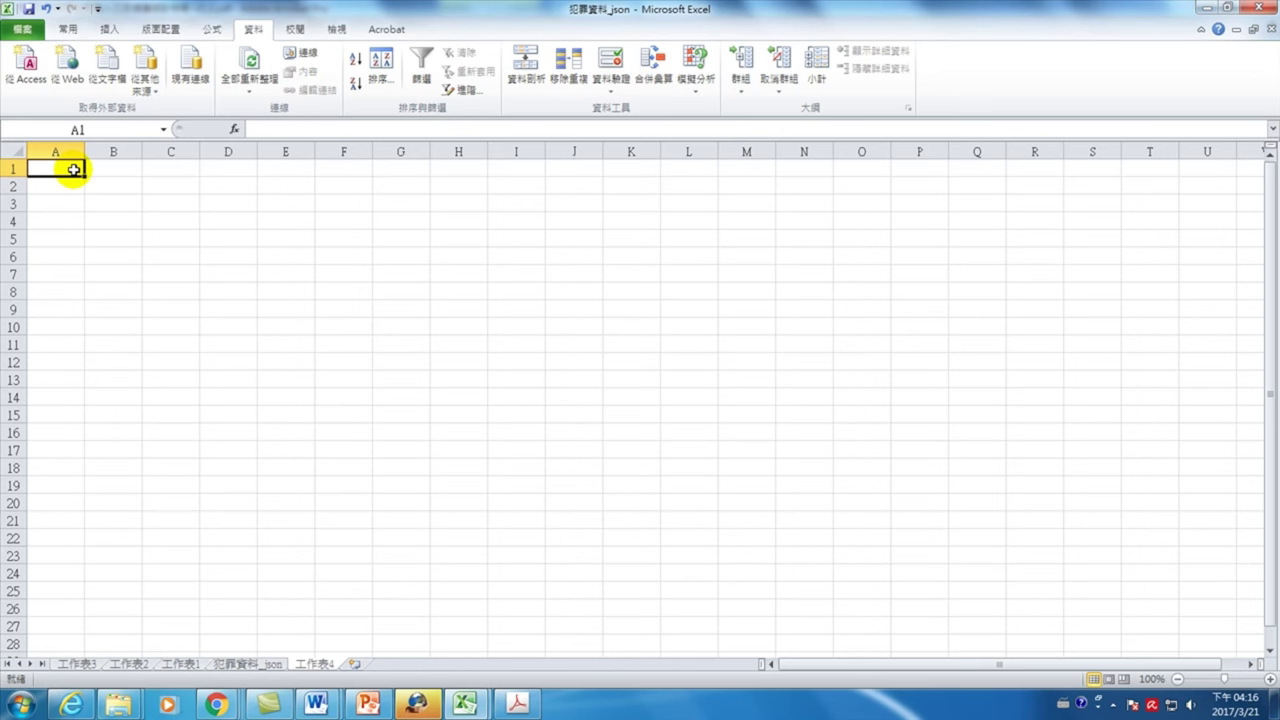
key(ctrl+v)
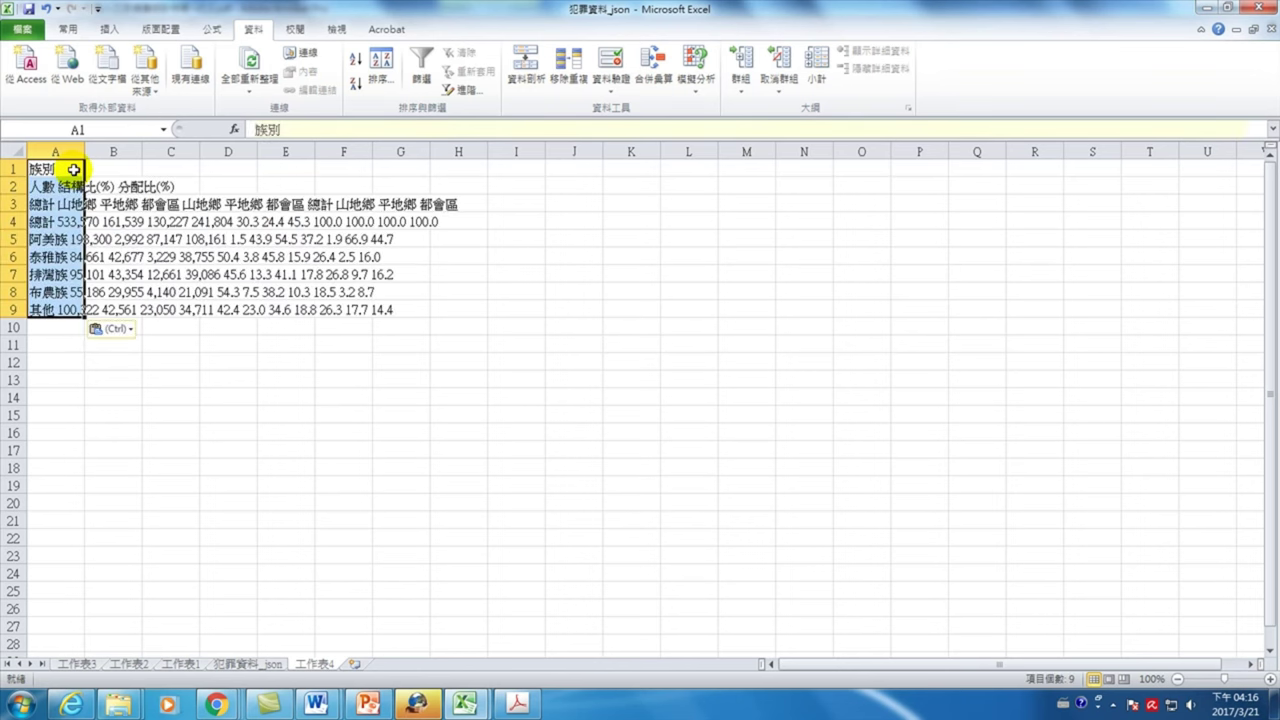
click(100, 185)
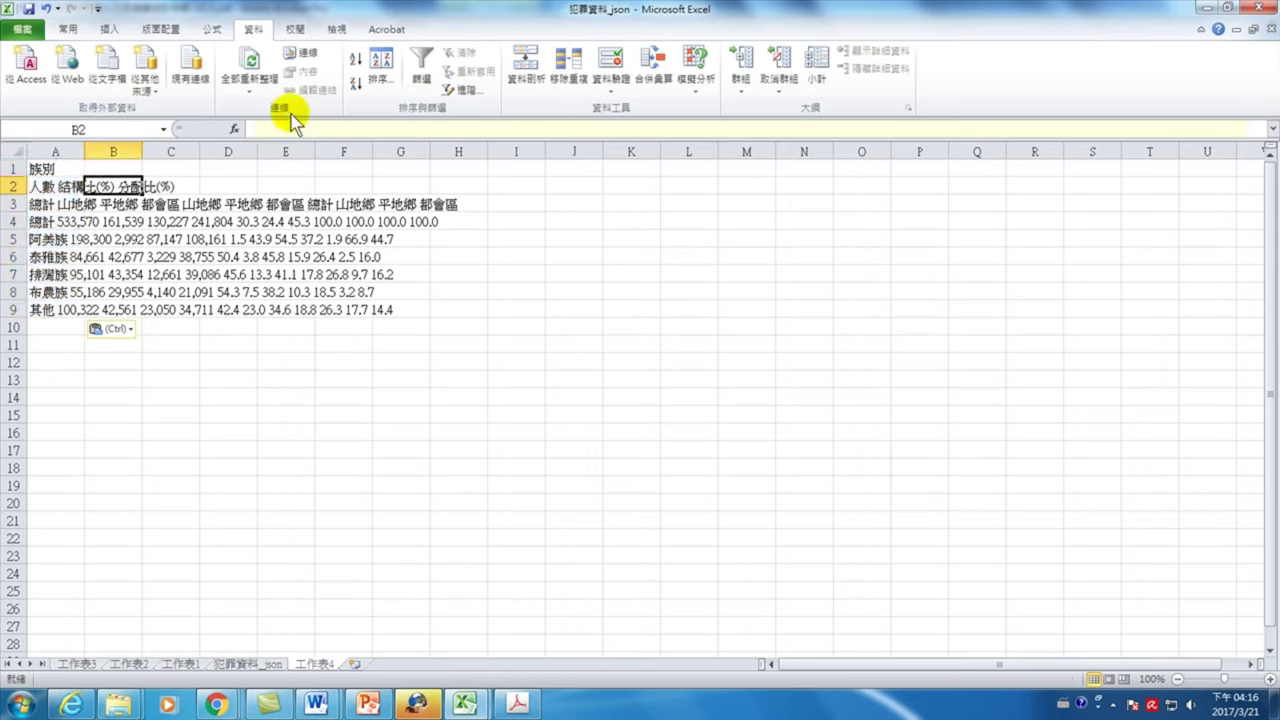
click(116, 203)
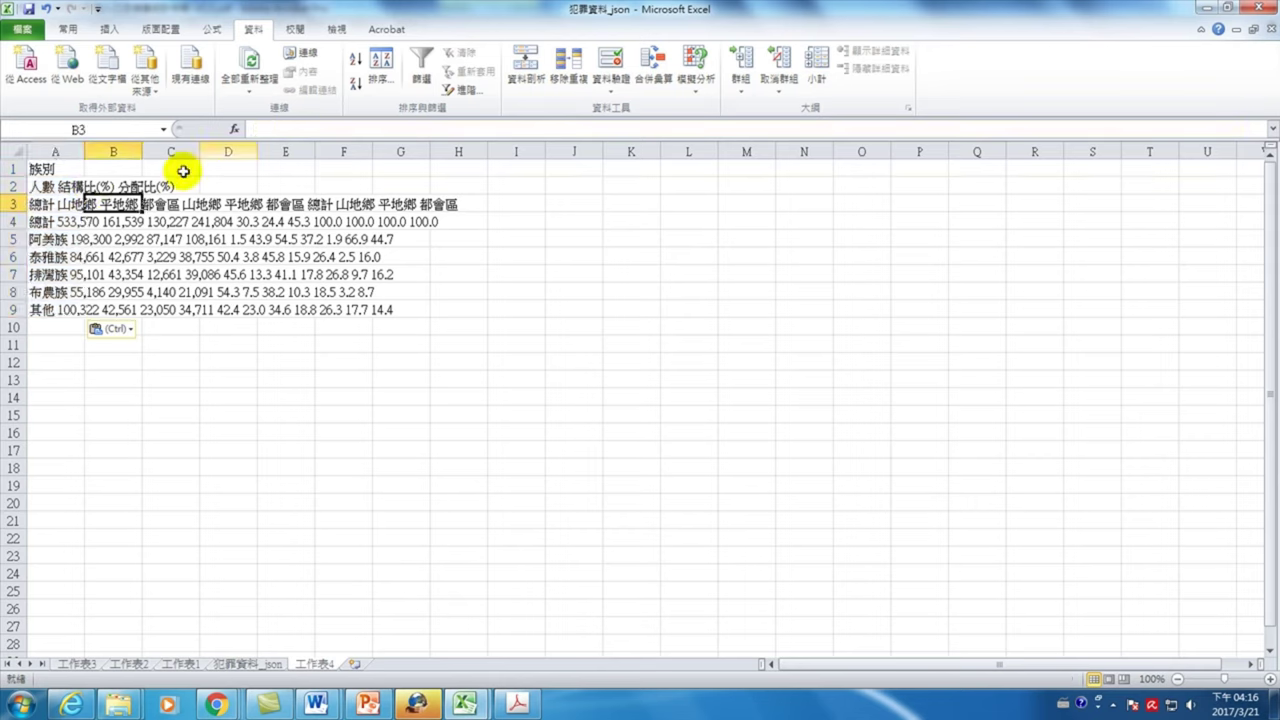
click(113, 222)
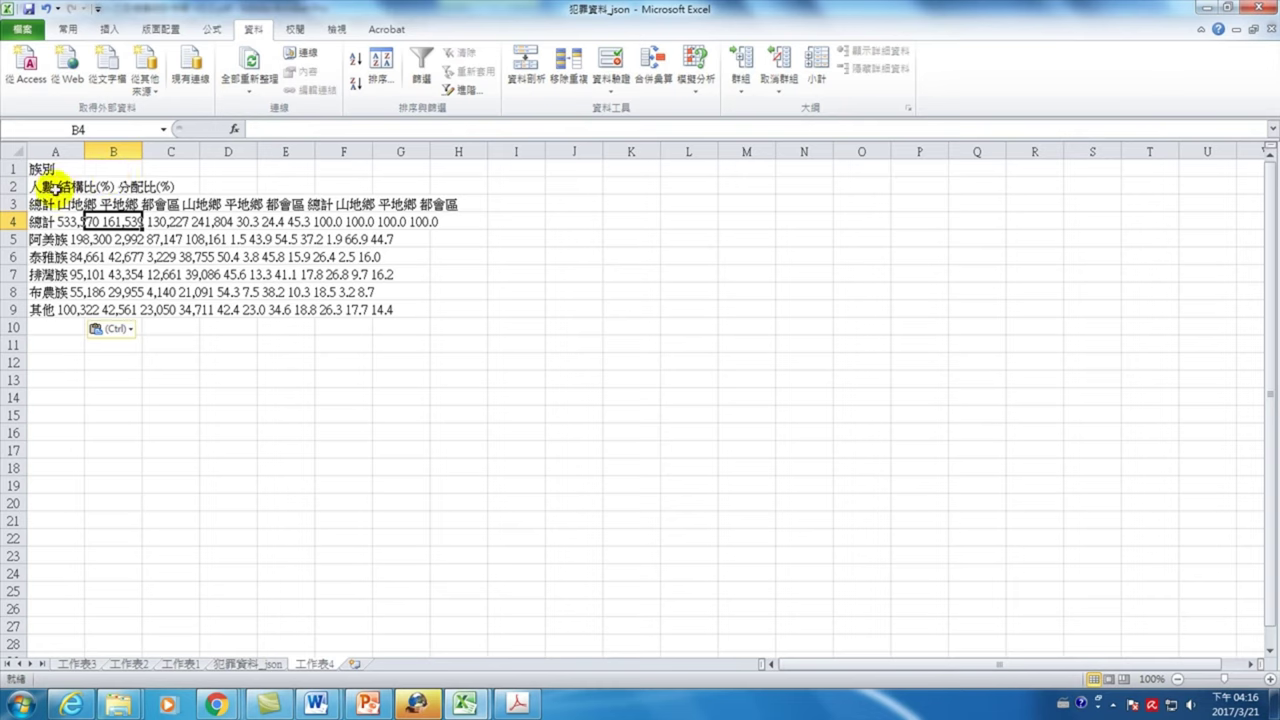
click(50, 187)
drag(42, 168, 60, 311)
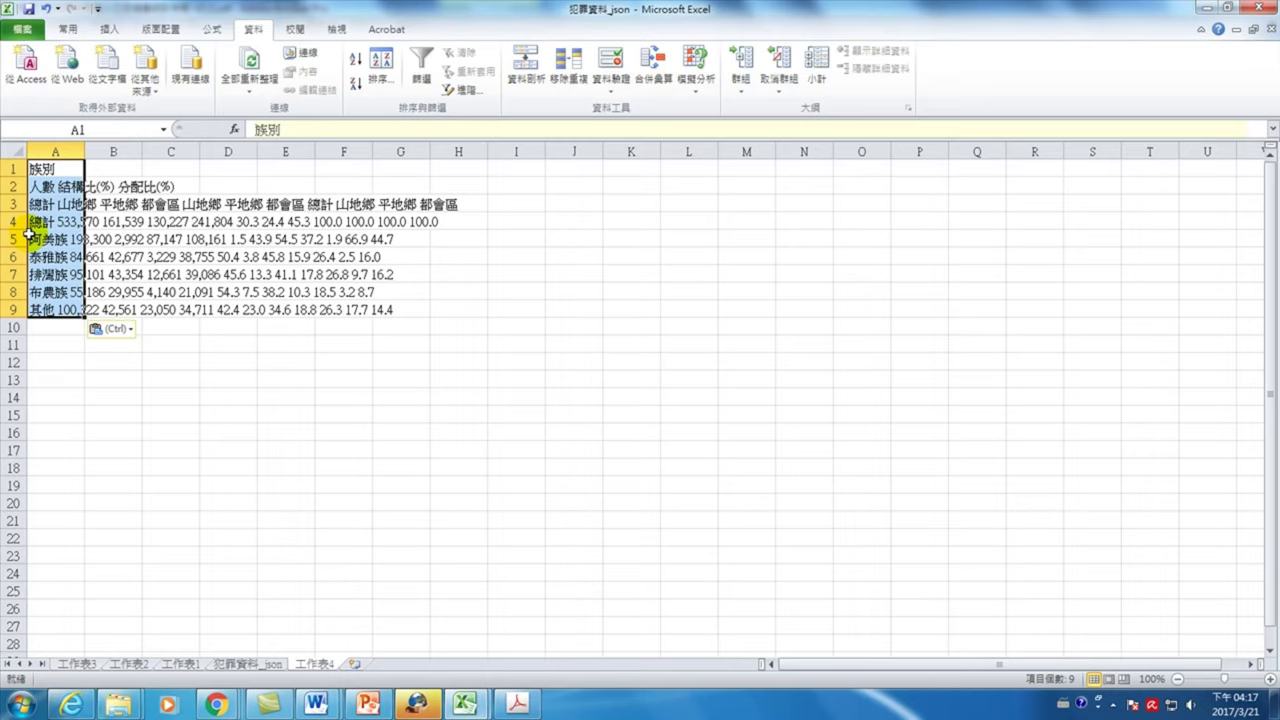
Run Text to Columns on A1:A9, delimited by spaces, spreading the values across columns A to L
click(527, 70)
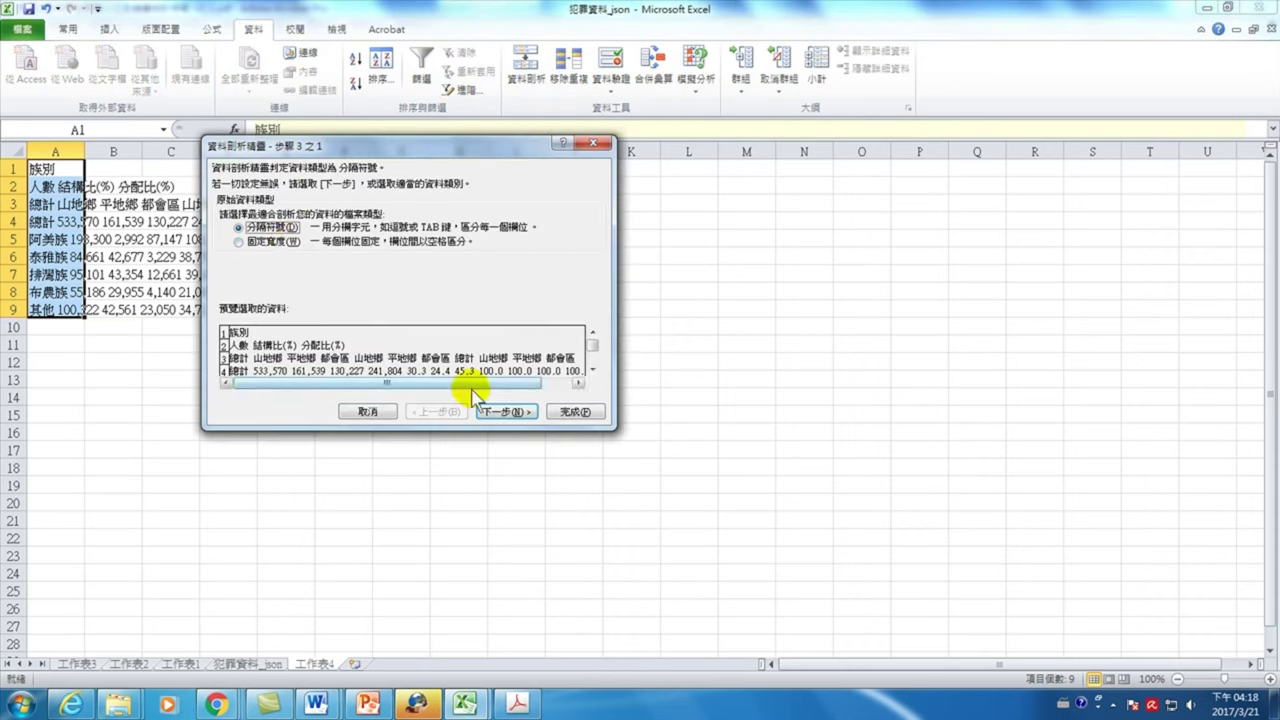
click(503, 413)
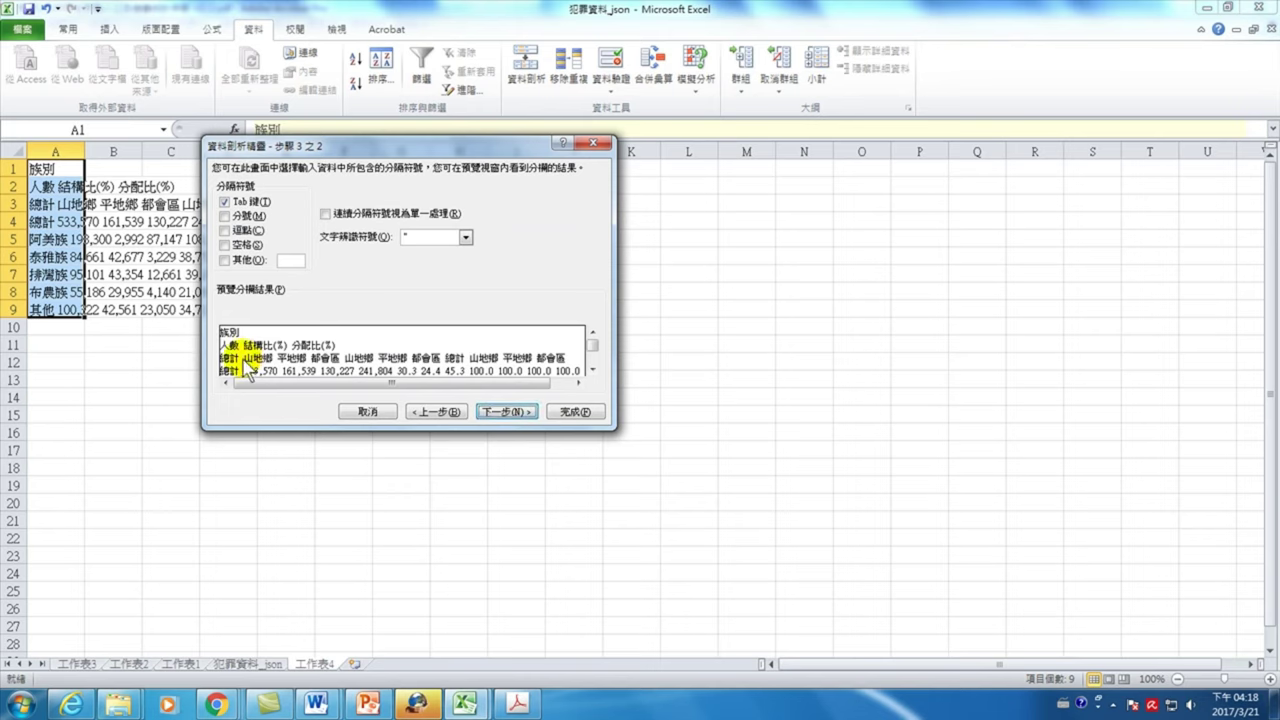
click(225, 245)
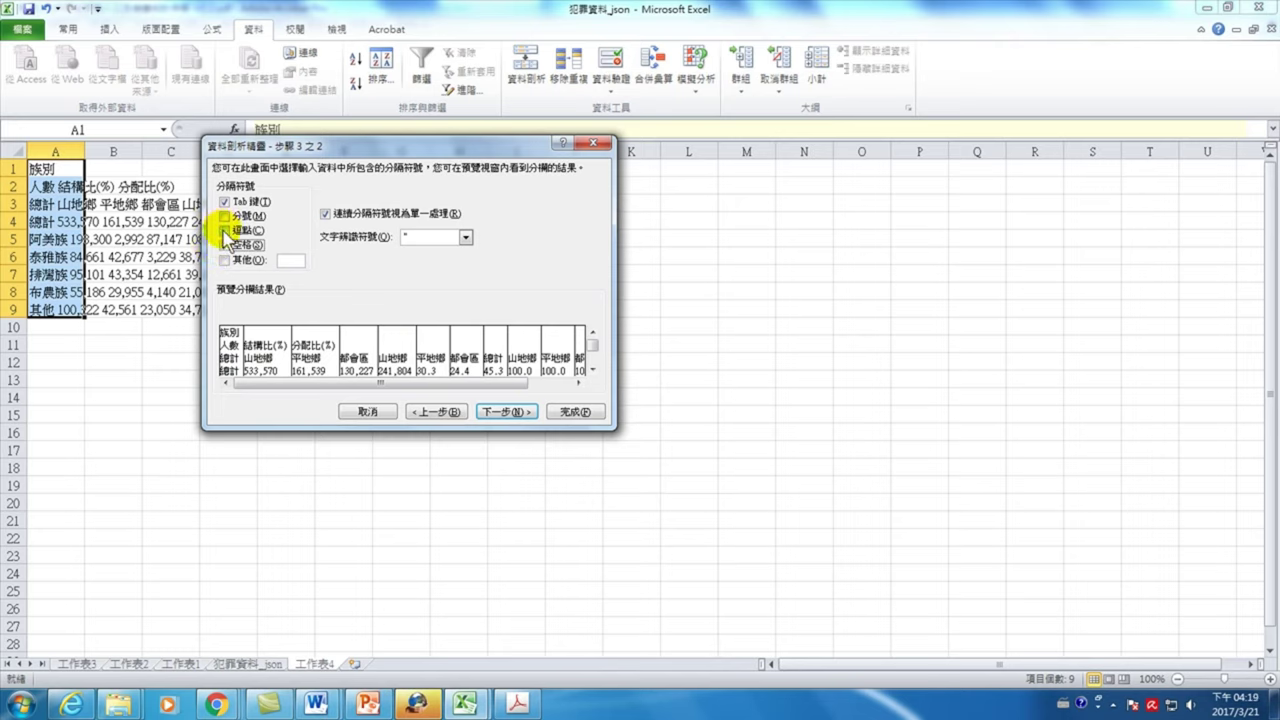
click(226, 245)
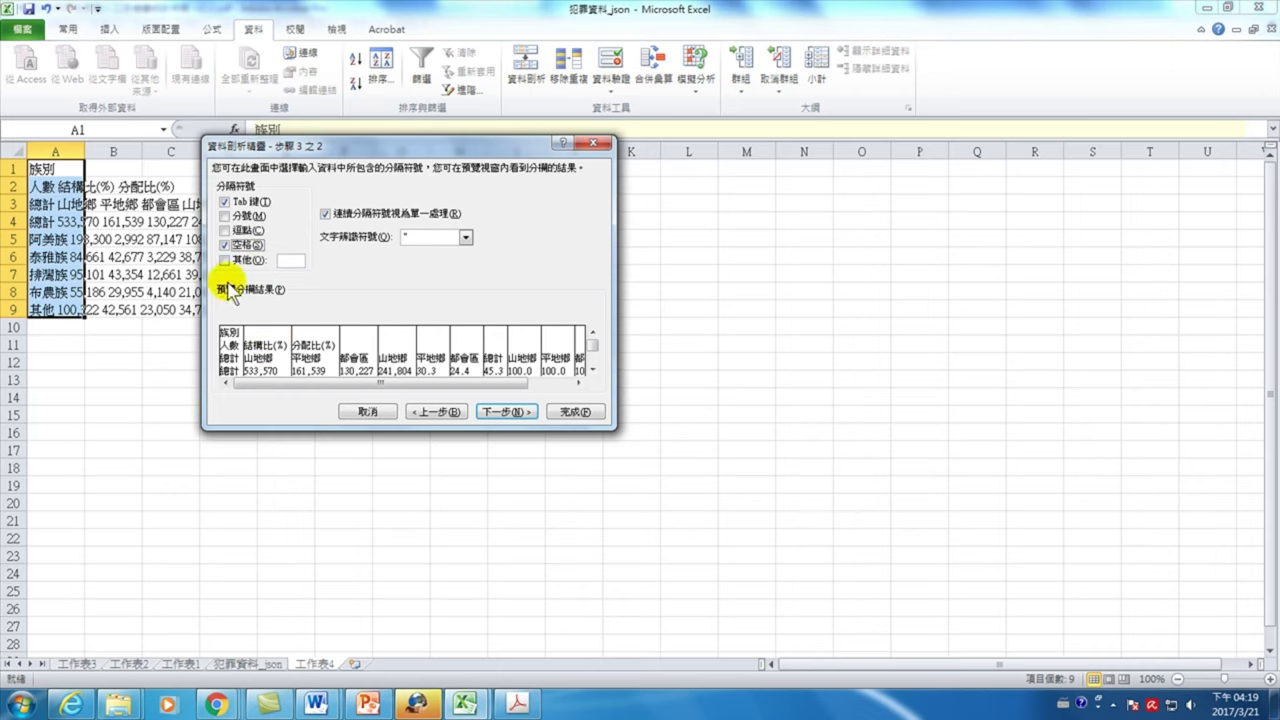
click(505, 411)
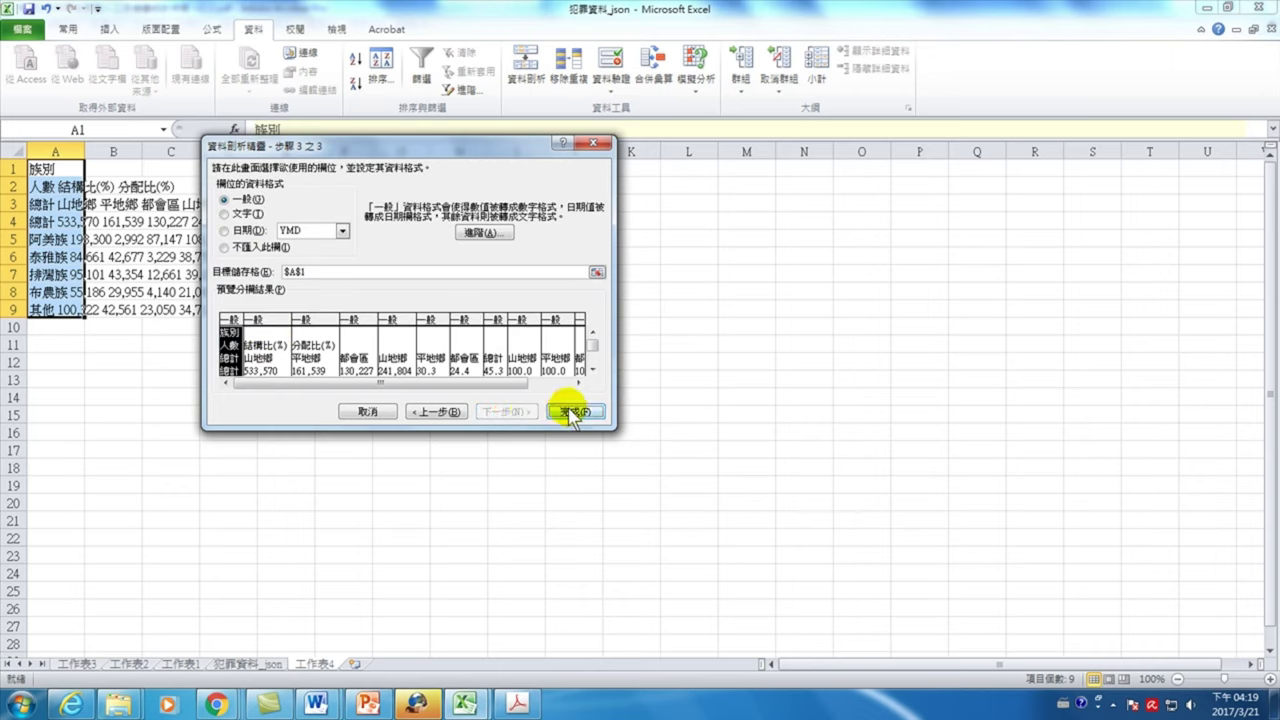
click(572, 410)
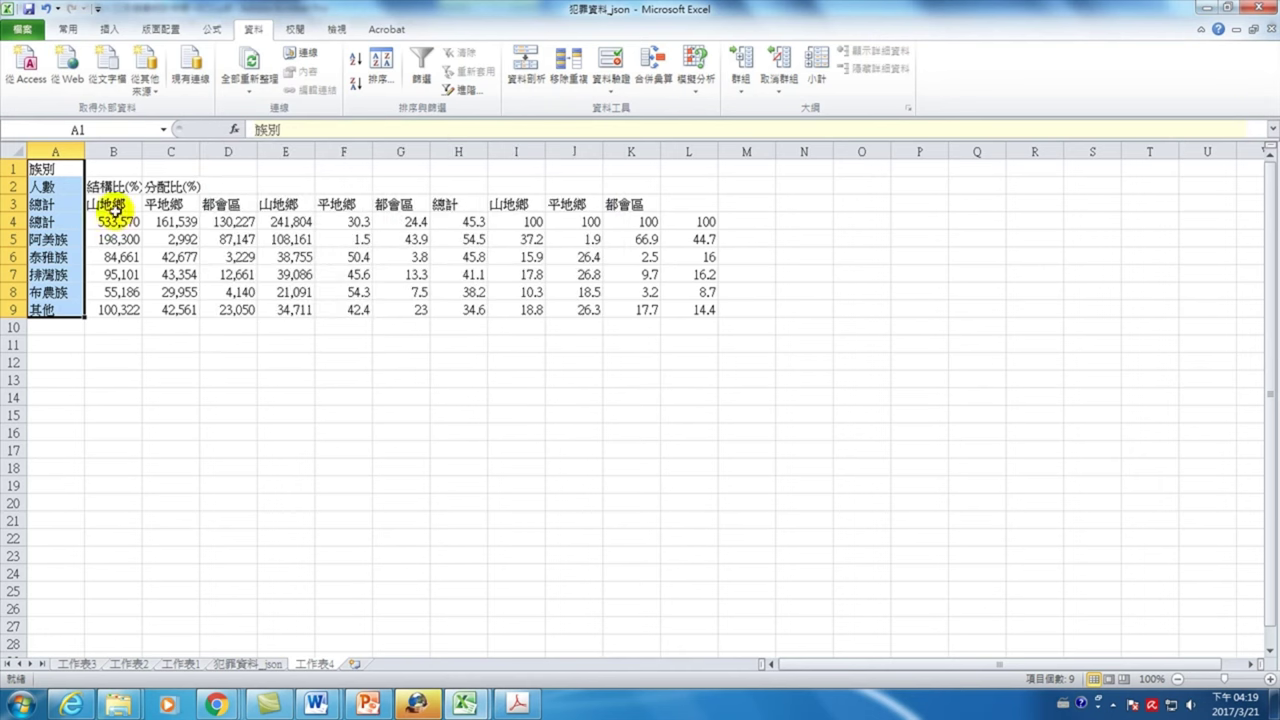
Move the 總計…都會區 header row from A3:K3 one column right to B3:L3
mouse_move(112, 205)
mouse_down()
mouse_move(298, 293)
mouse_move(598, 291)
mouse_up()
click(708, 220)
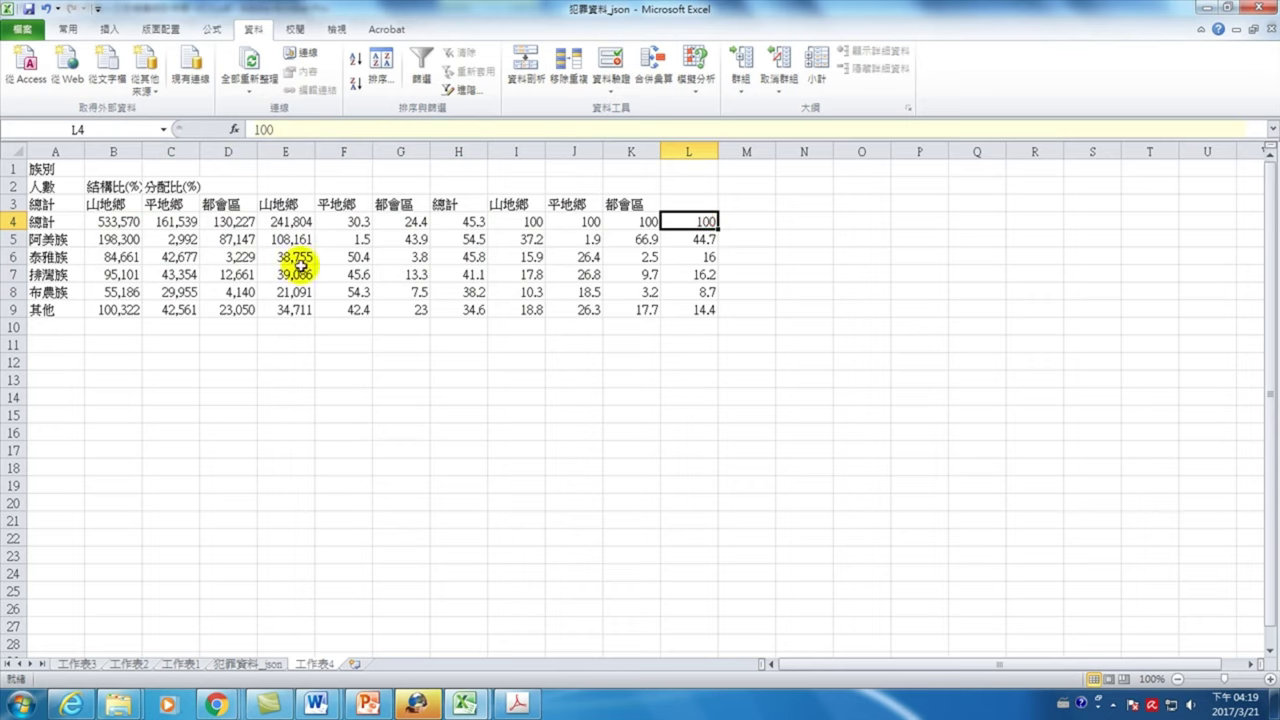
click(113, 204)
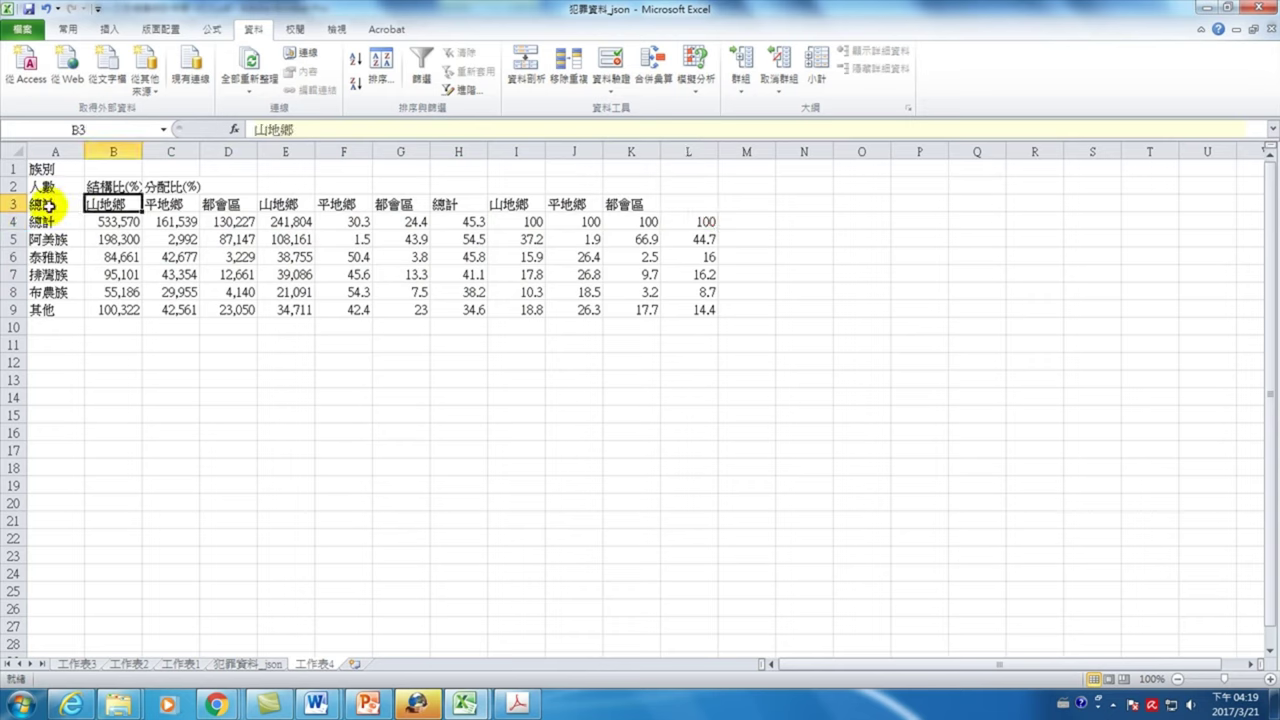
click(48, 204)
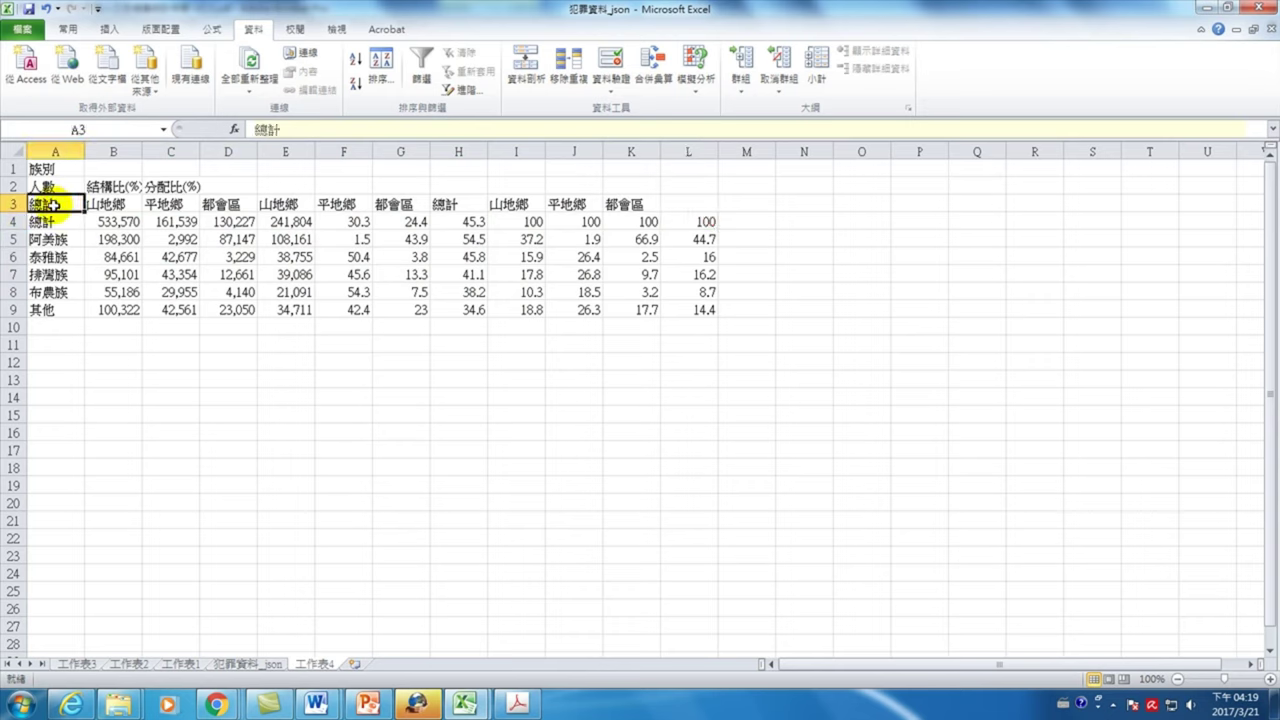
drag(58, 204, 235, 204)
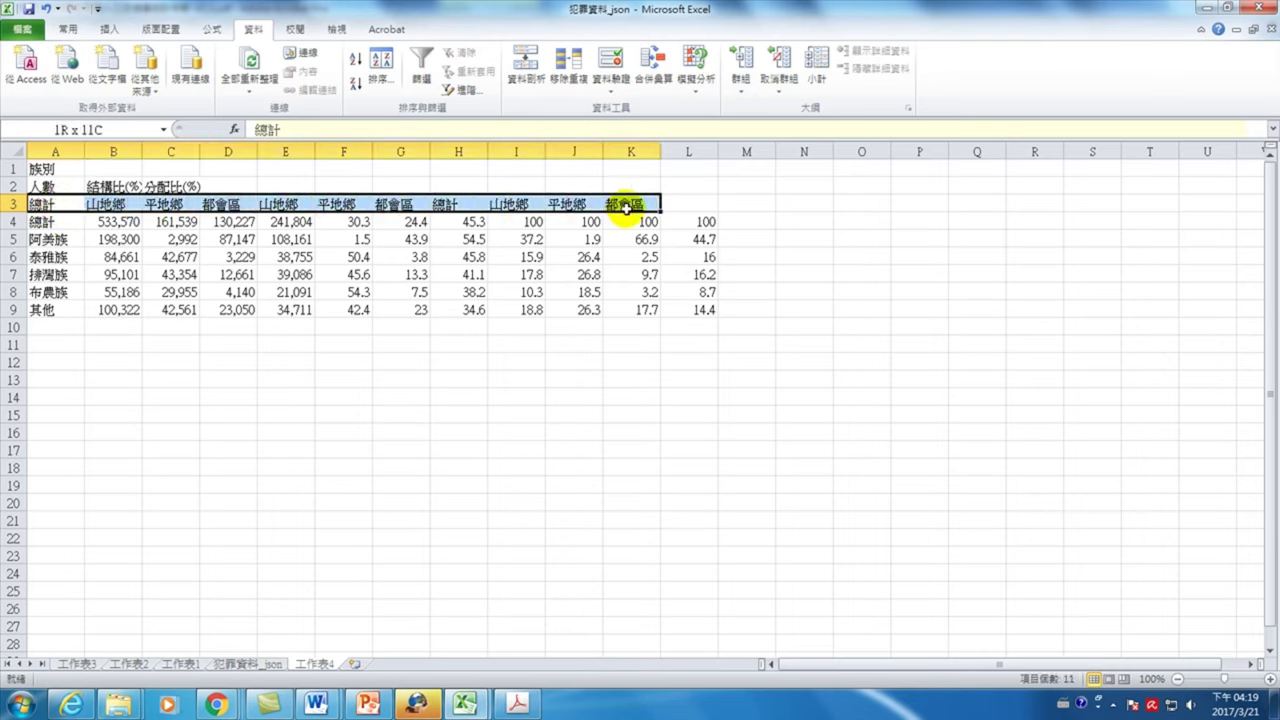
drag(235, 204, 627, 207)
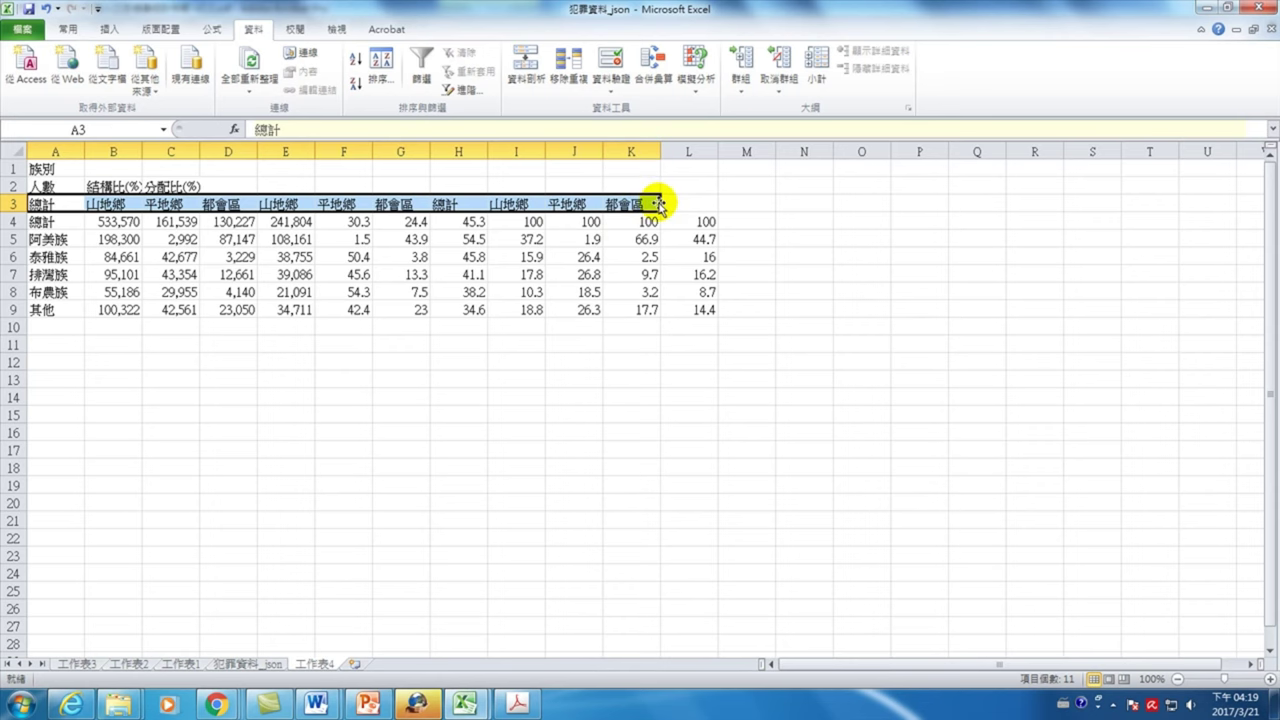
drag(660, 210, 688, 204)
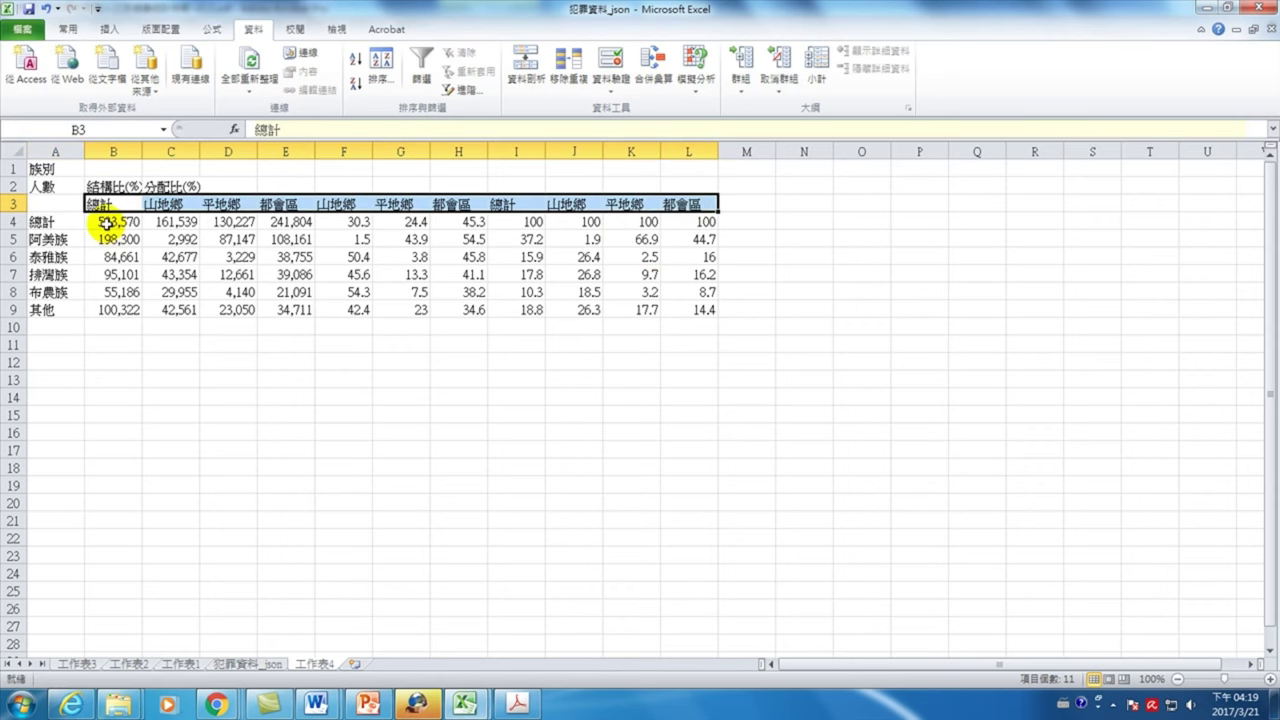
Compare the sub-column headers in the PDF's Table 1-7, then minimize Acrobat
click(517, 704)
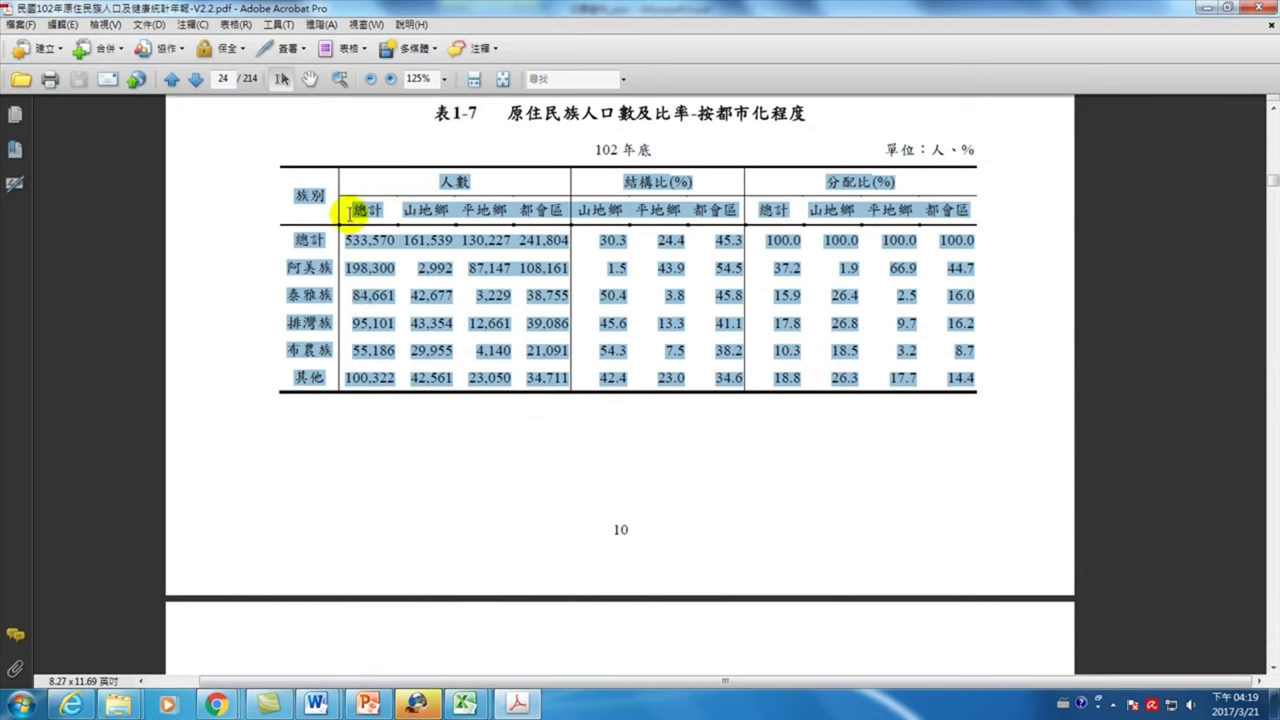
drag(349, 213, 955, 218)
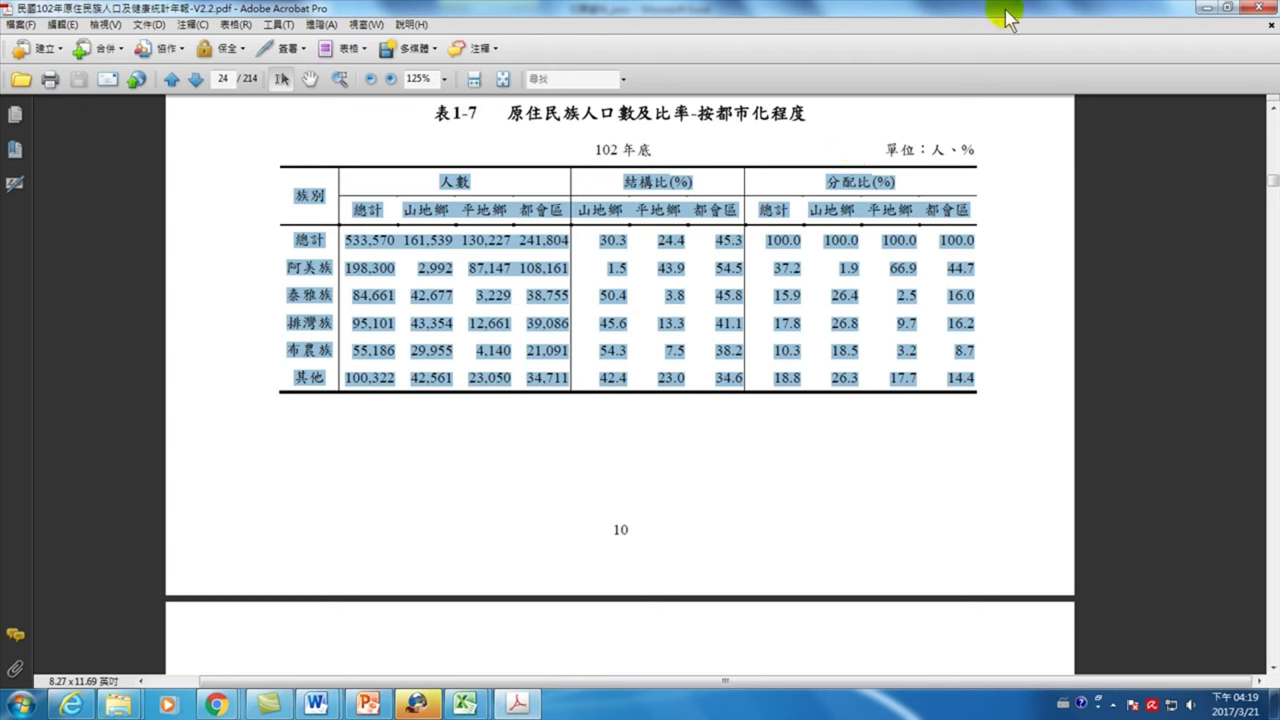
click(1203, 8)
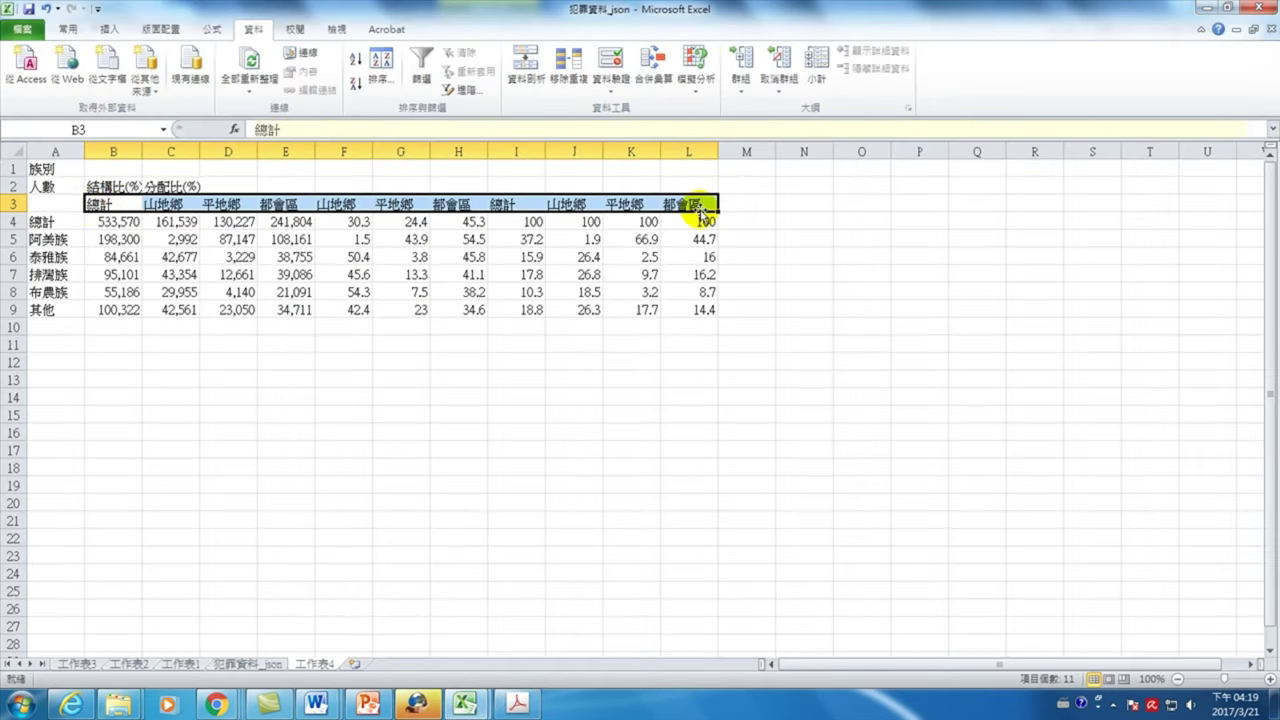
click(114, 204)
click(165, 204)
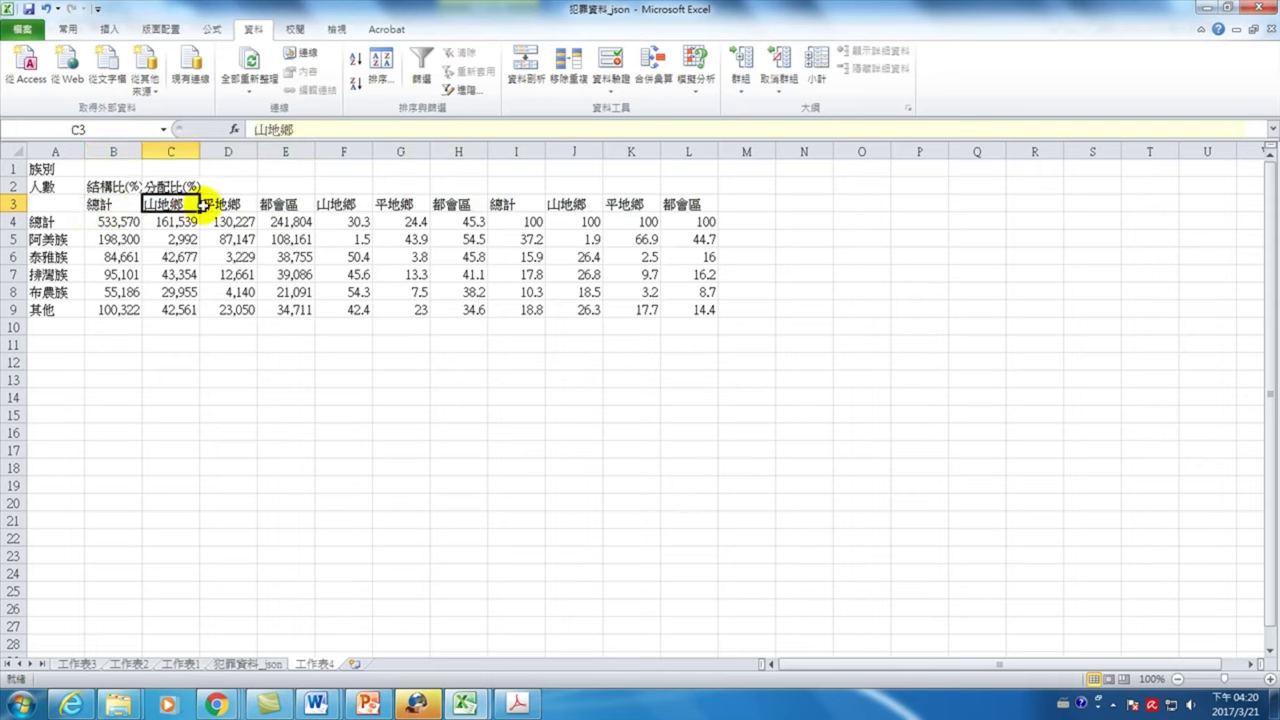
click(212, 204)
click(278, 204)
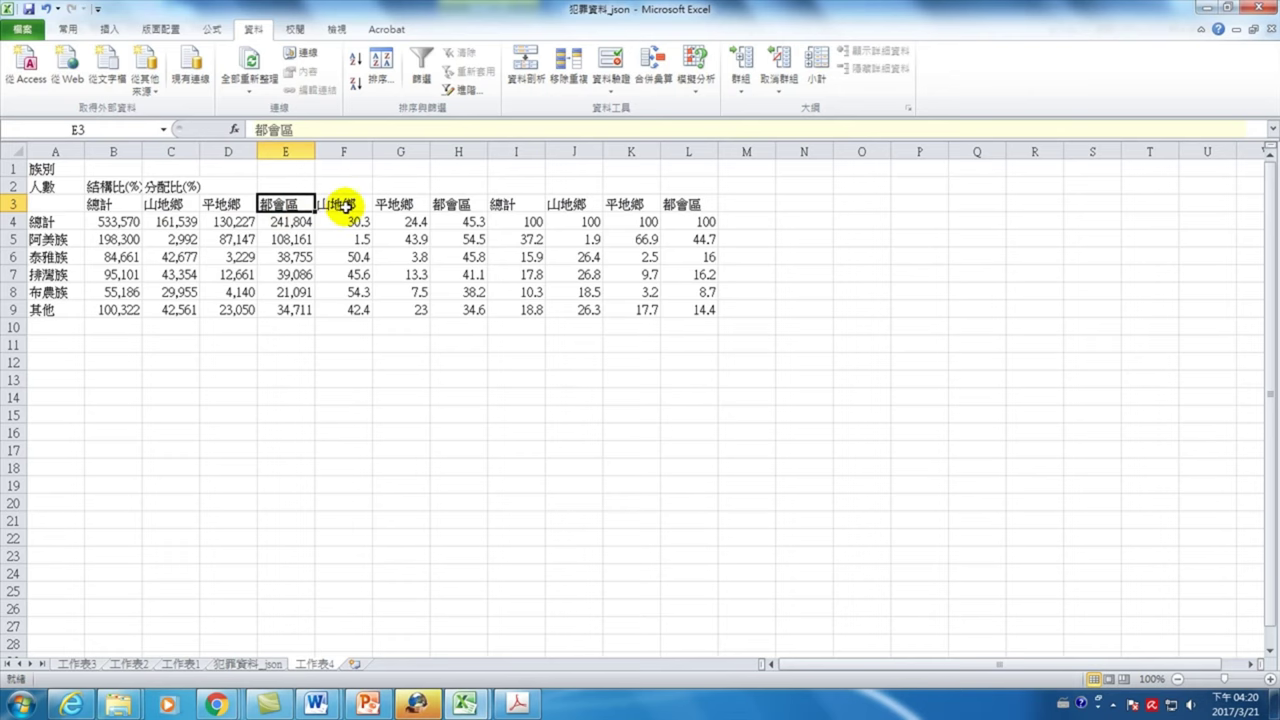
drag(100, 204, 281, 314)
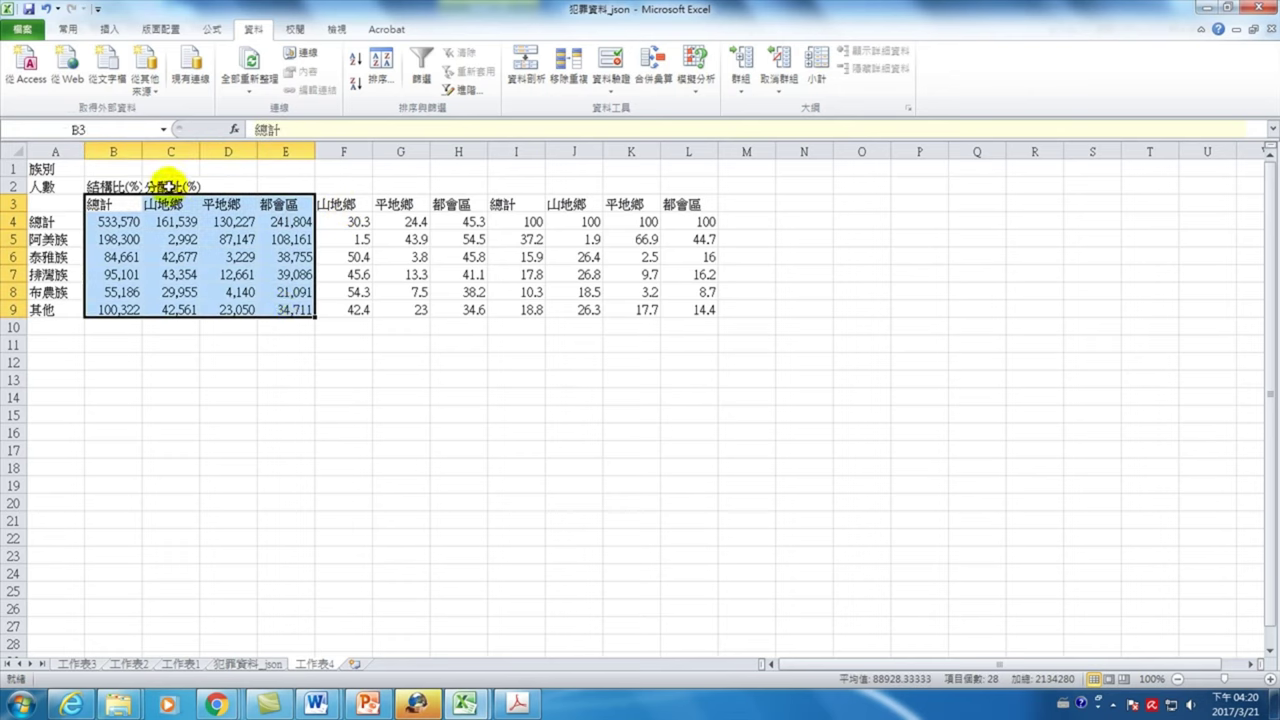
mouse_move(337, 204)
mouse_down()
mouse_move(408, 204)
mouse_move(511, 296)
mouse_move(460, 308)
mouse_up()
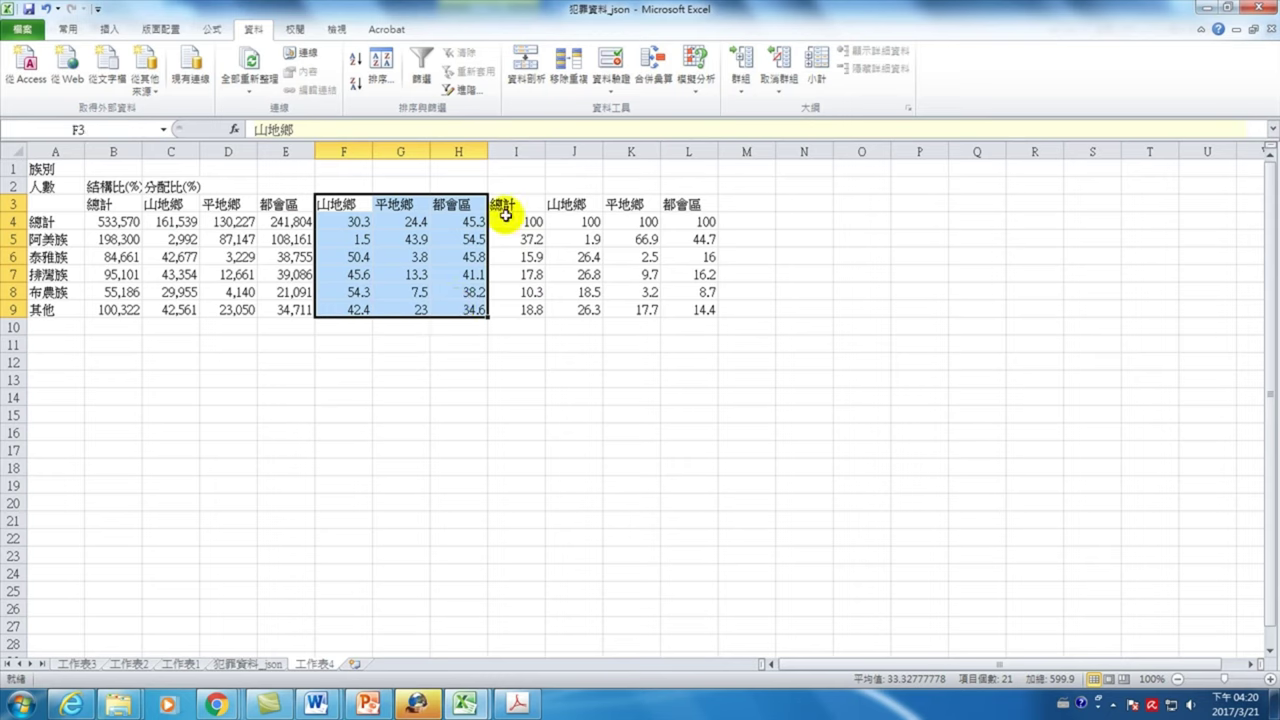
mouse_move(336, 204)
mouse_down()
mouse_move(466, 213)
mouse_move(516, 310)
mouse_up()
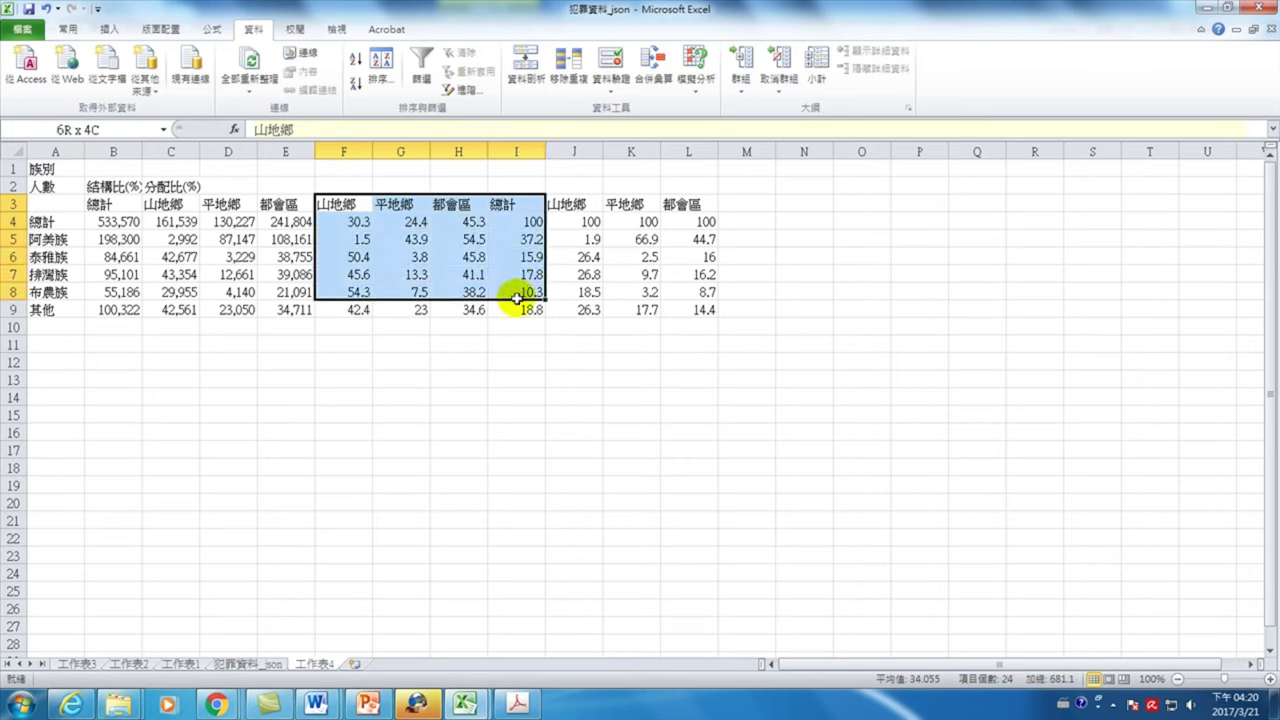
click(516, 326)
drag(357, 208, 499, 302)
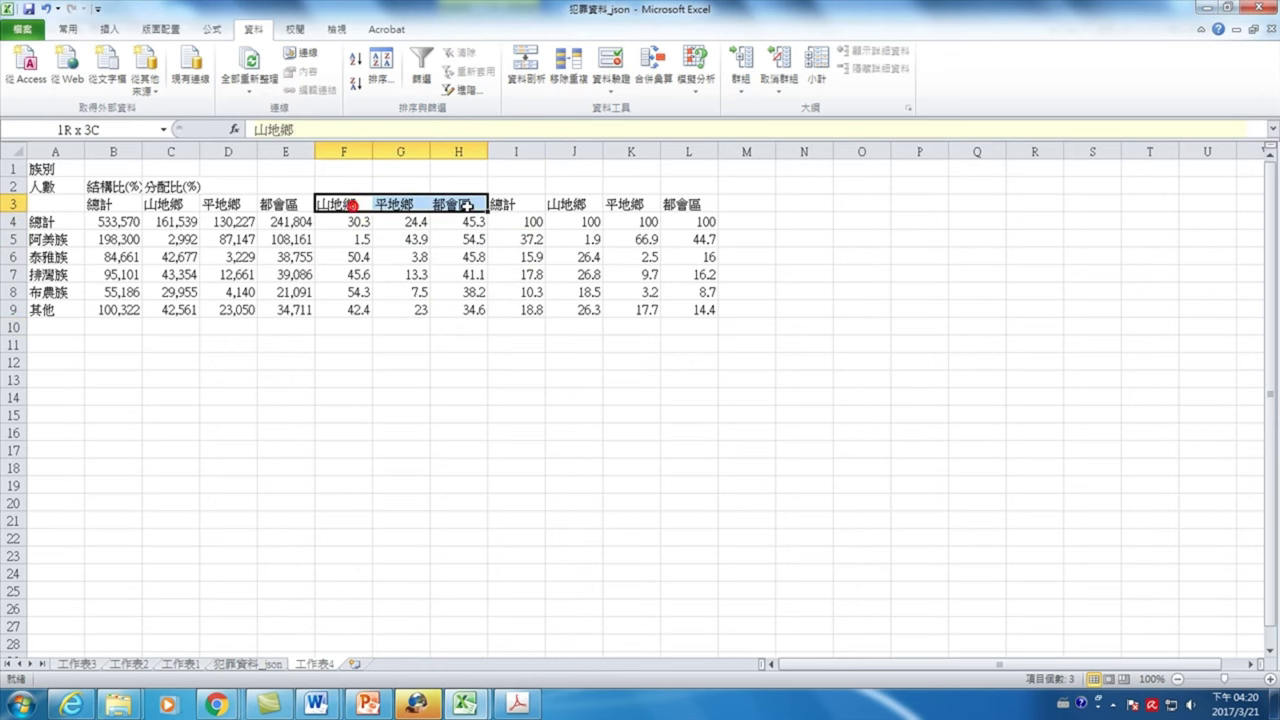
click(517, 704)
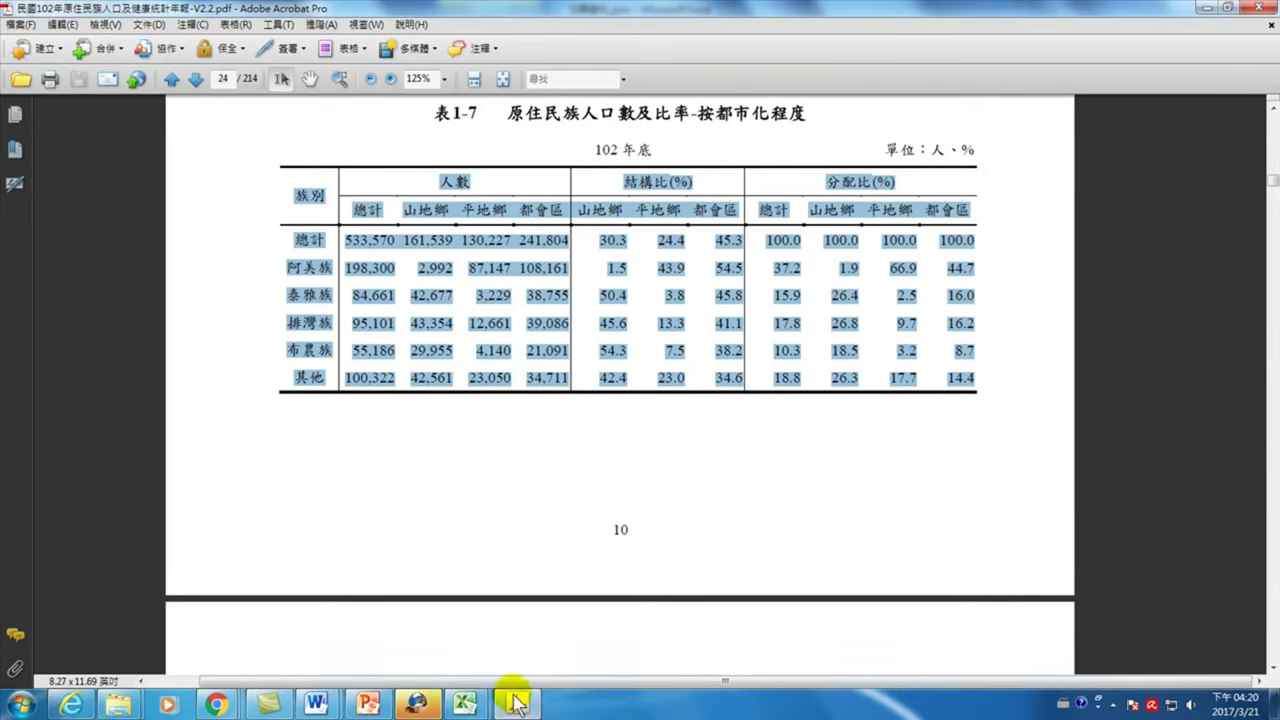
click(1207, 7)
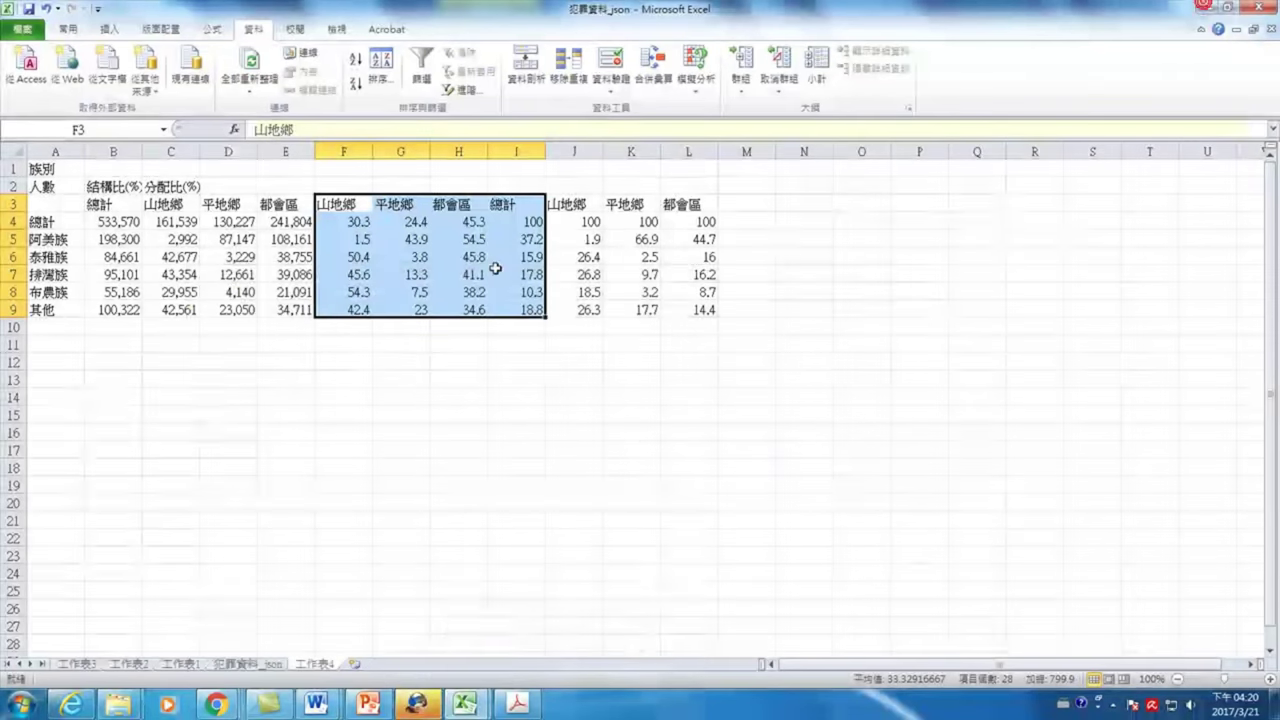
click(427, 210)
click(172, 187)
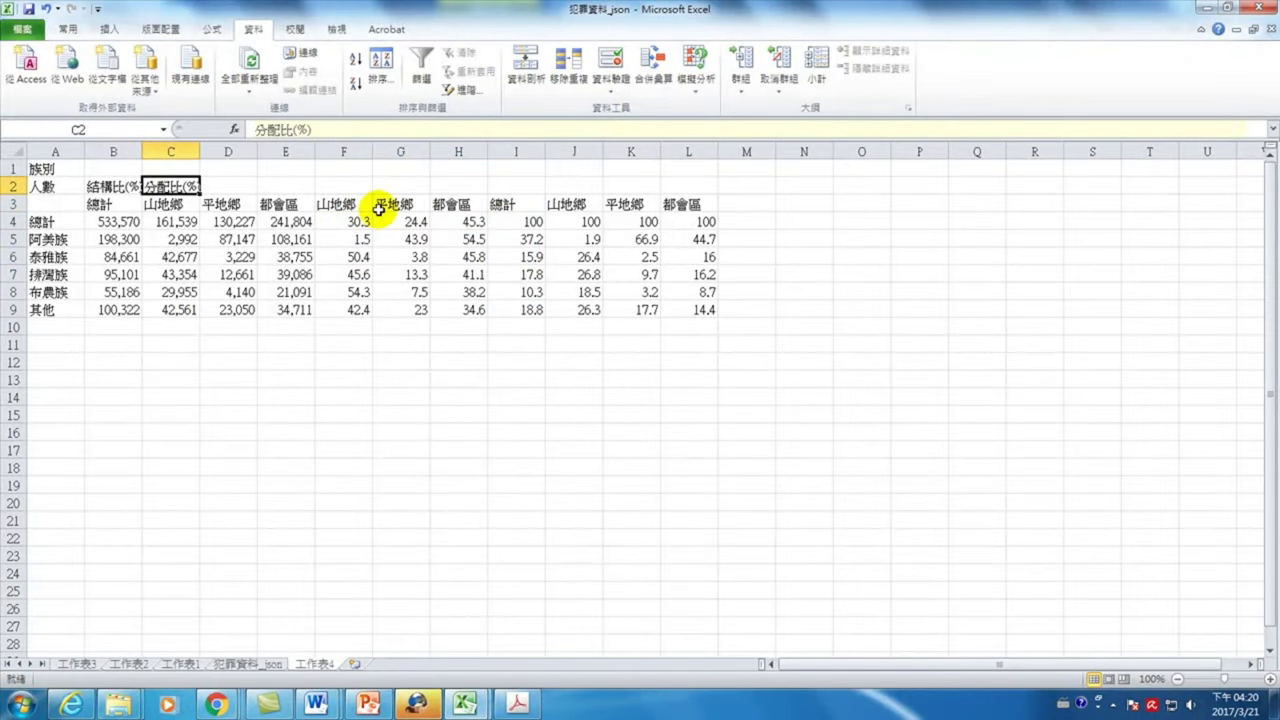
mouse_move(290, 205)
mouse_down()
mouse_move(386, 217)
mouse_move(400, 272)
mouse_up()
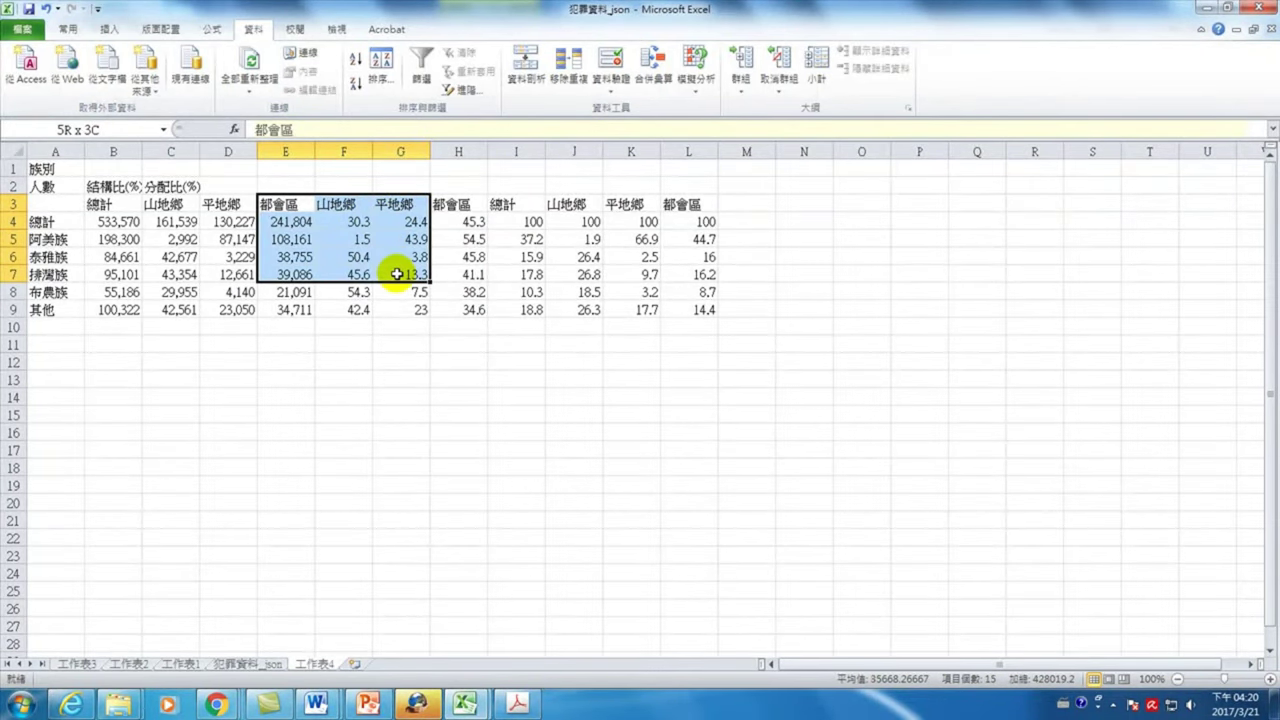
drag(340, 204, 463, 309)
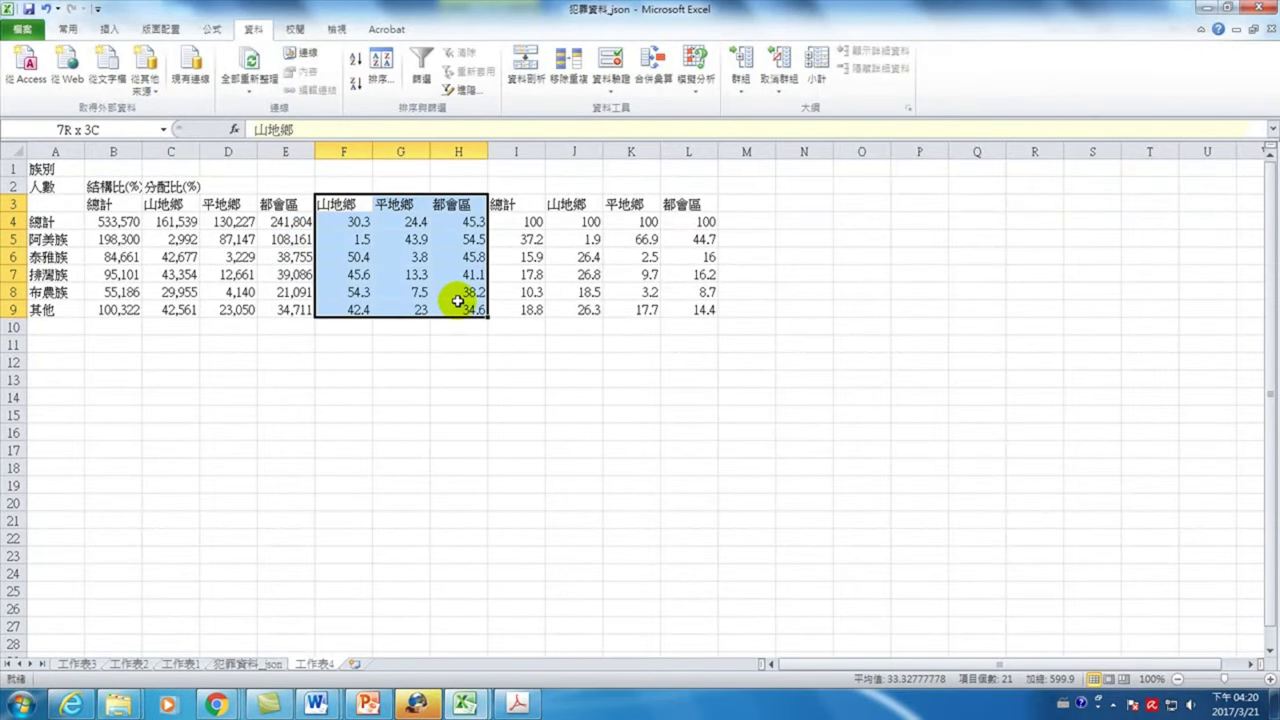
click(180, 188)
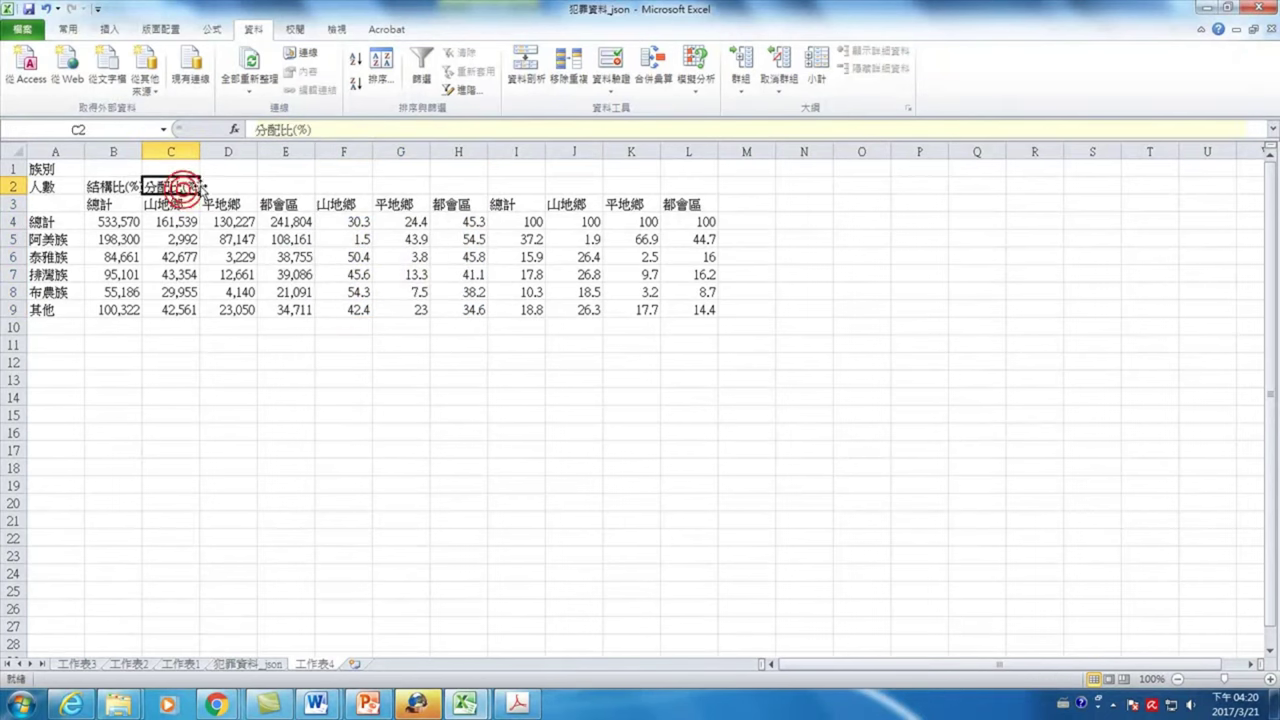
Move 結構比(%) to F2, 分配比(%) to I2 and 人數 to B2
click(116, 188)
drag(146, 186, 445, 186)
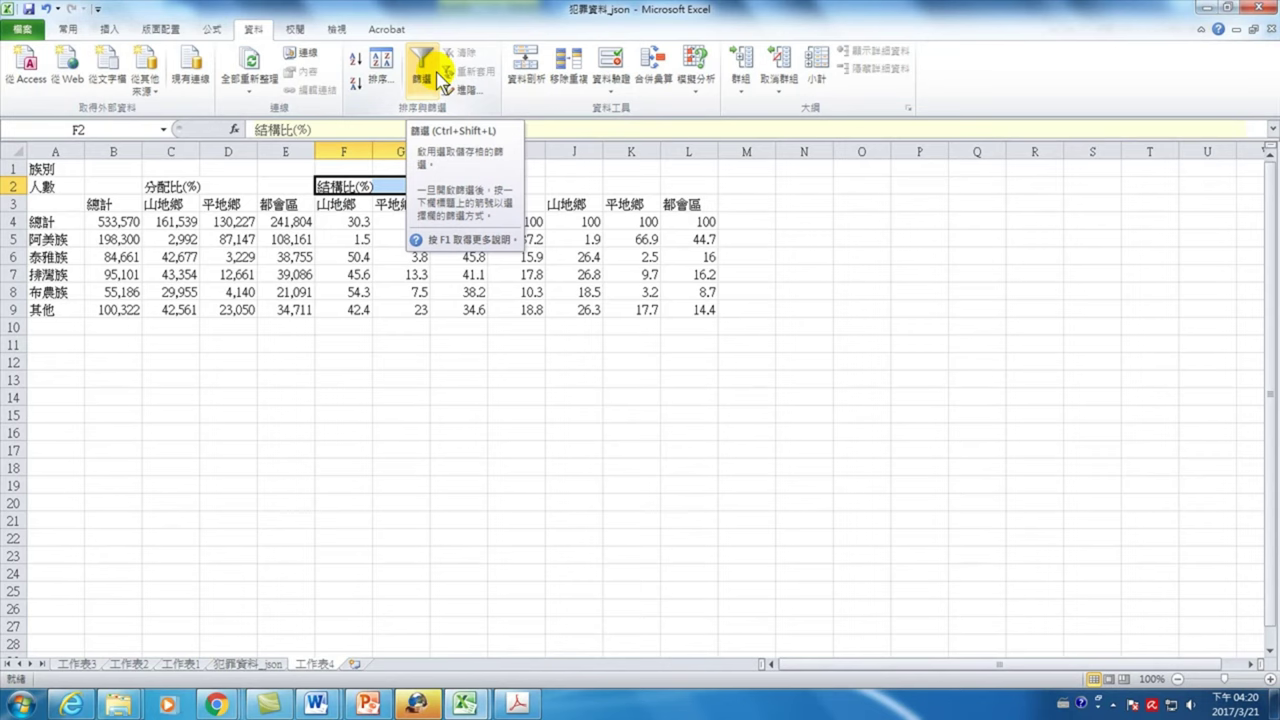
click(170, 186)
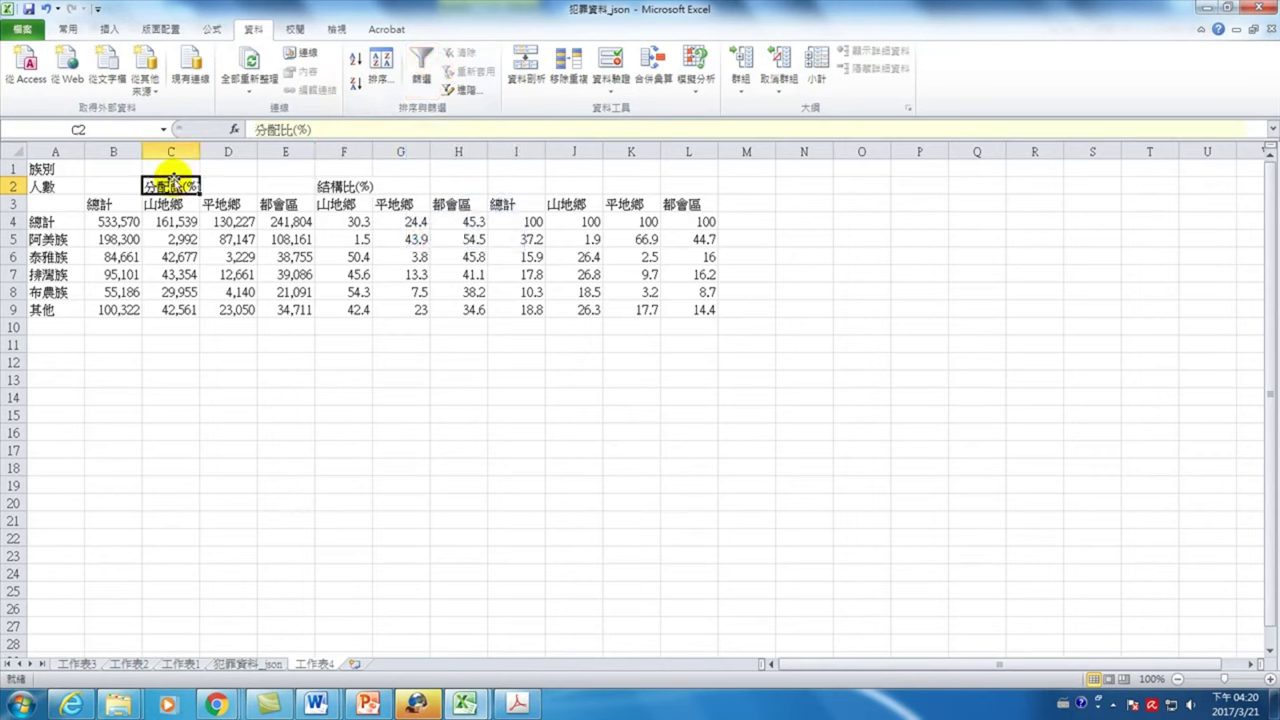
drag(172, 178, 514, 186)
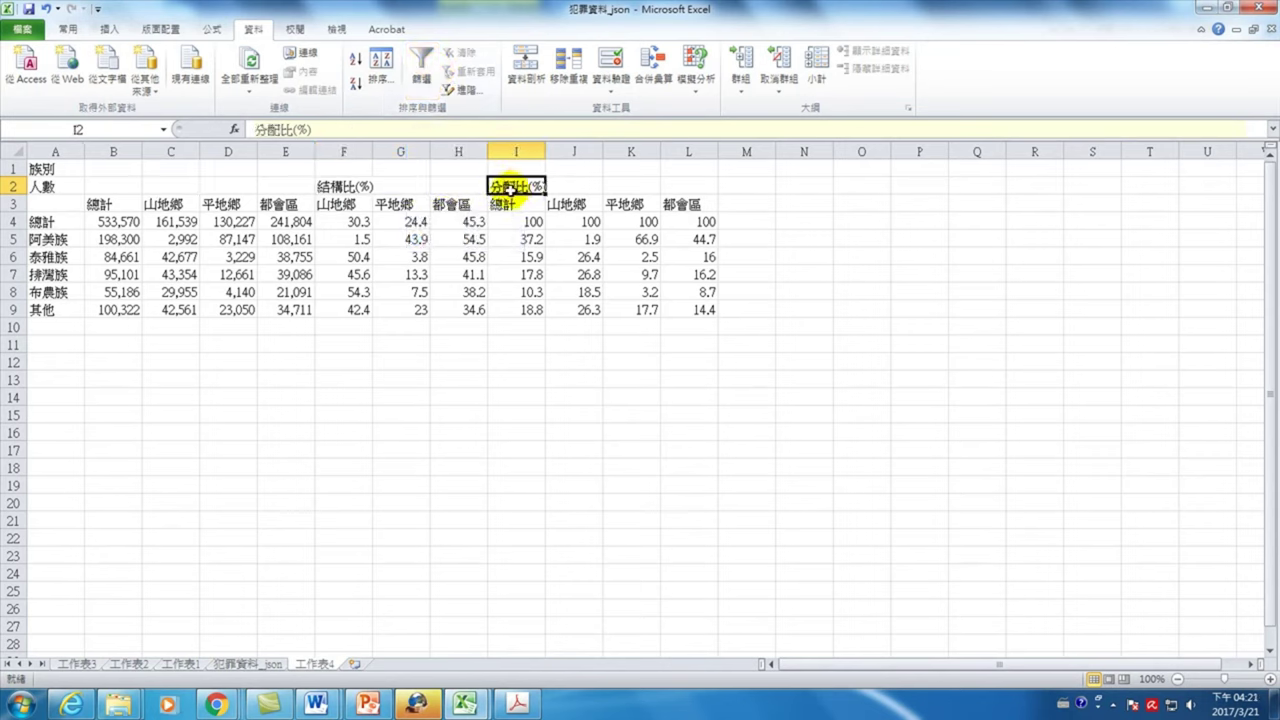
click(42, 187)
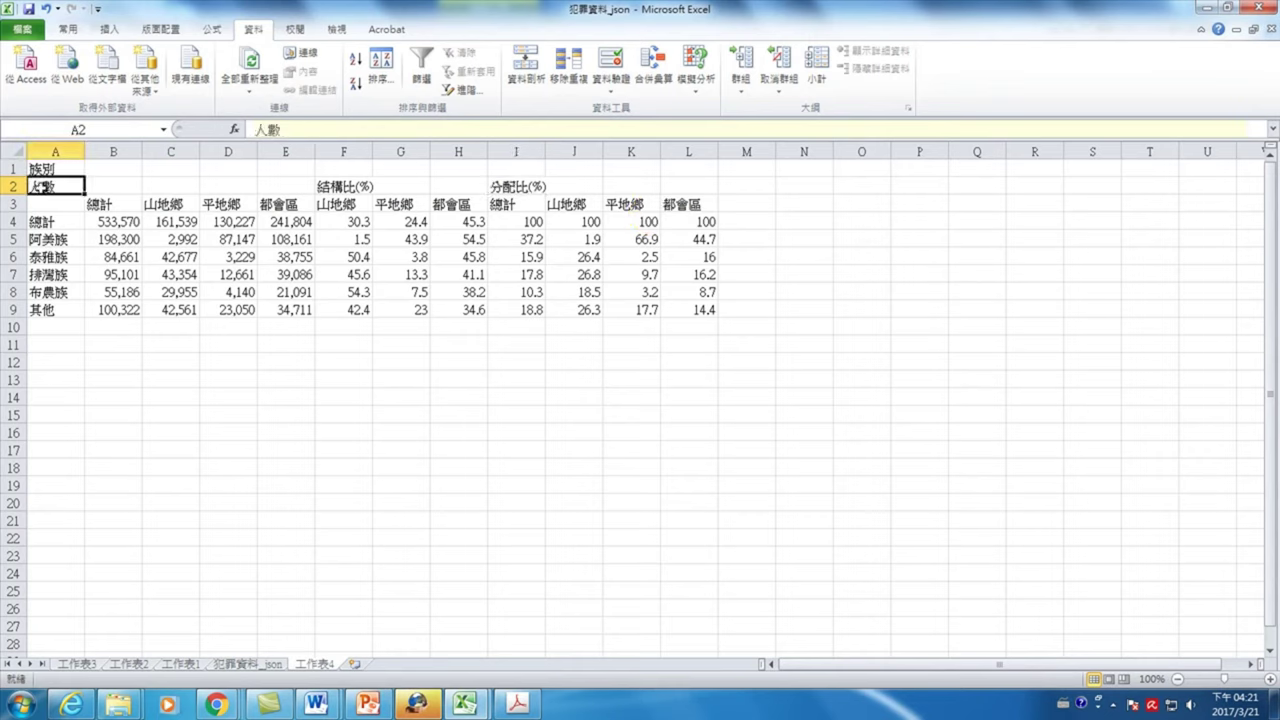
drag(80, 184, 124, 186)
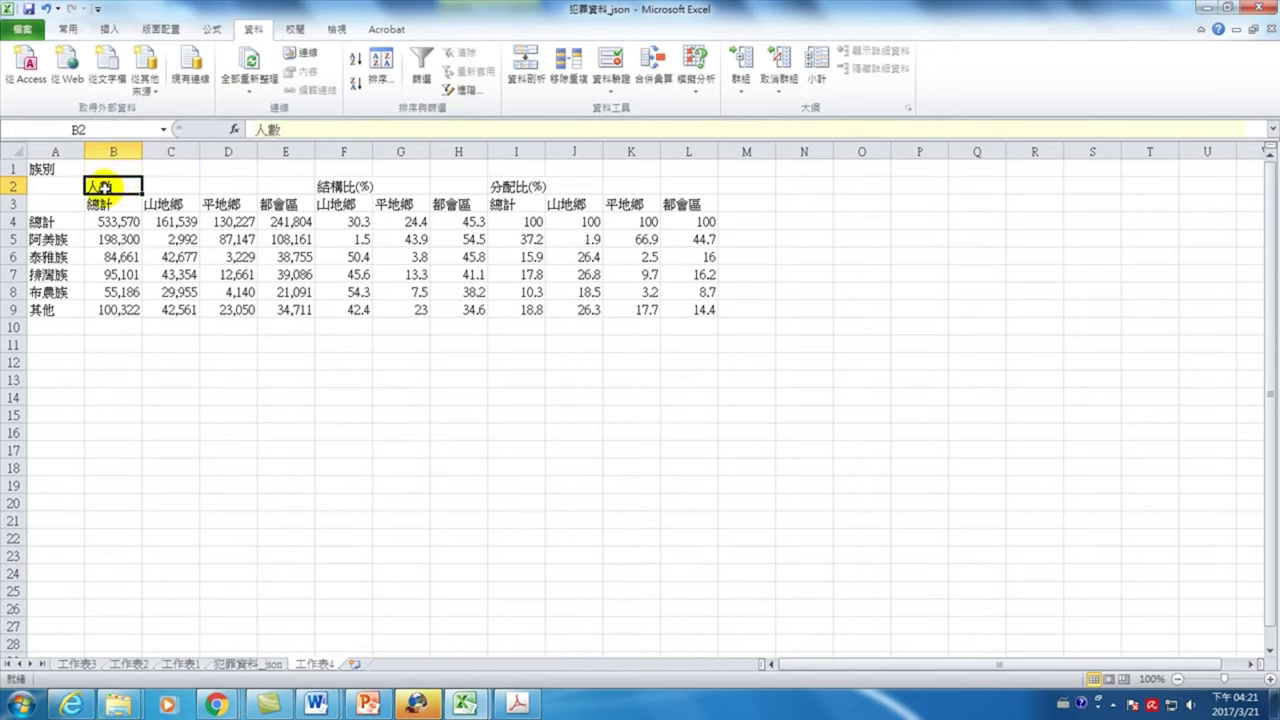
Merge and centre 人數 over B2:E2, 結構比(%) over F2:H2 and 分配比(%) over I2:K2
drag(103, 187, 285, 186)
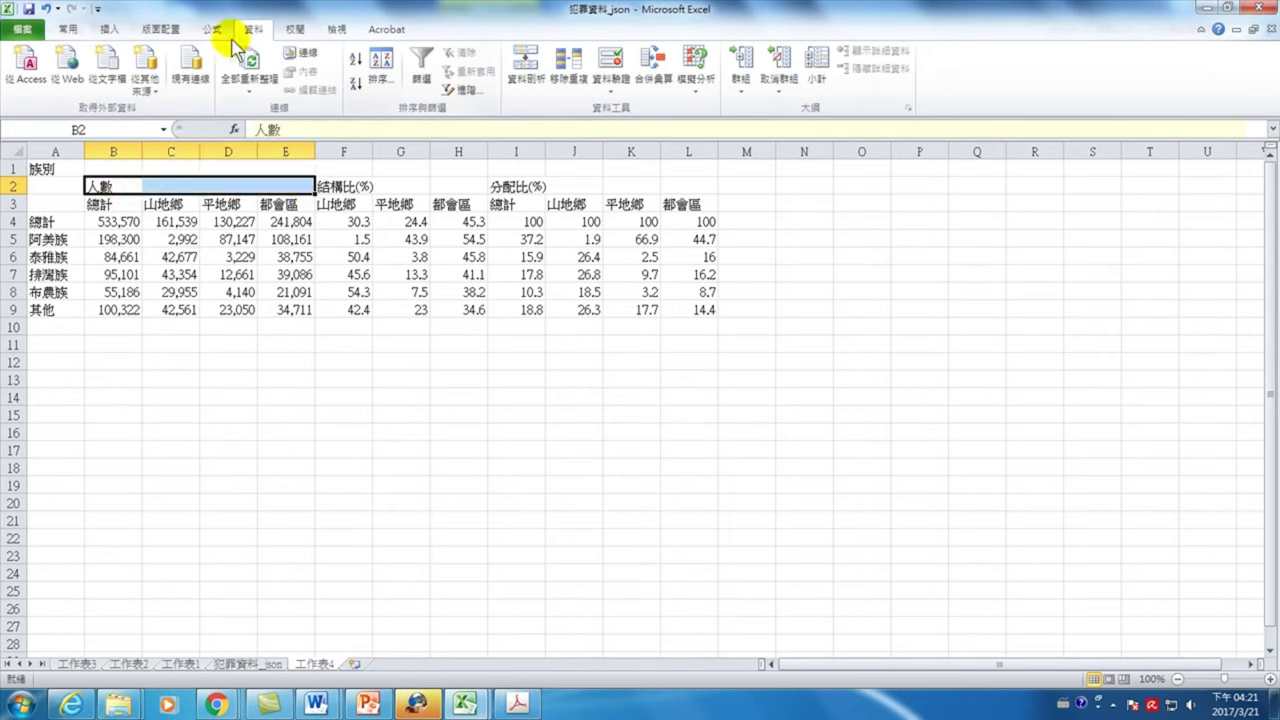
click(68, 28)
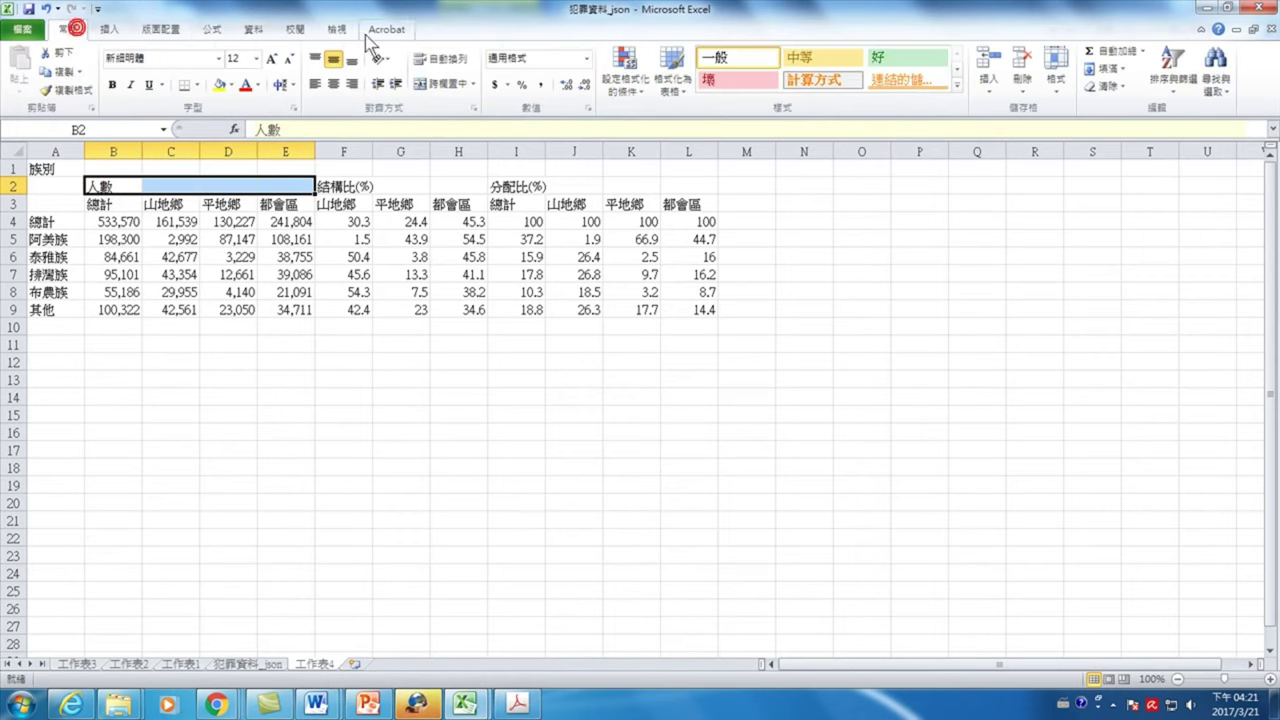
click(447, 86)
drag(334, 186, 641, 187)
click(447, 86)
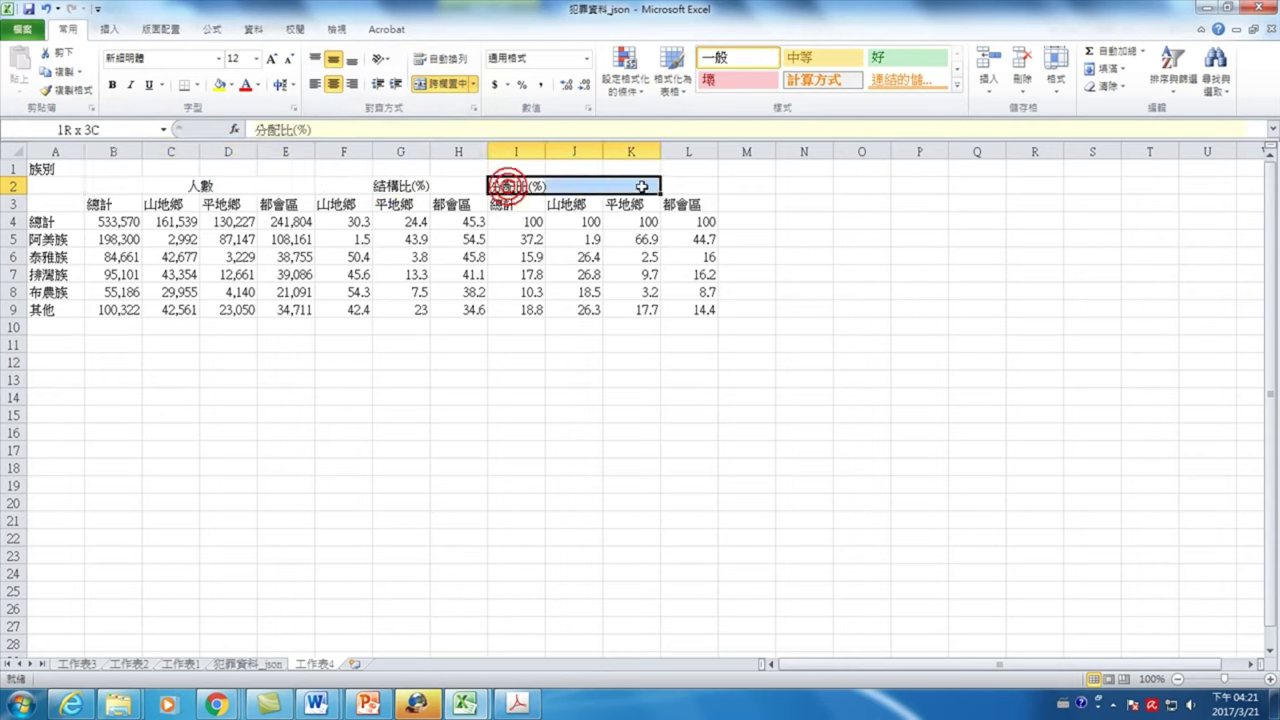
click(447, 86)
key(alt+Tab)
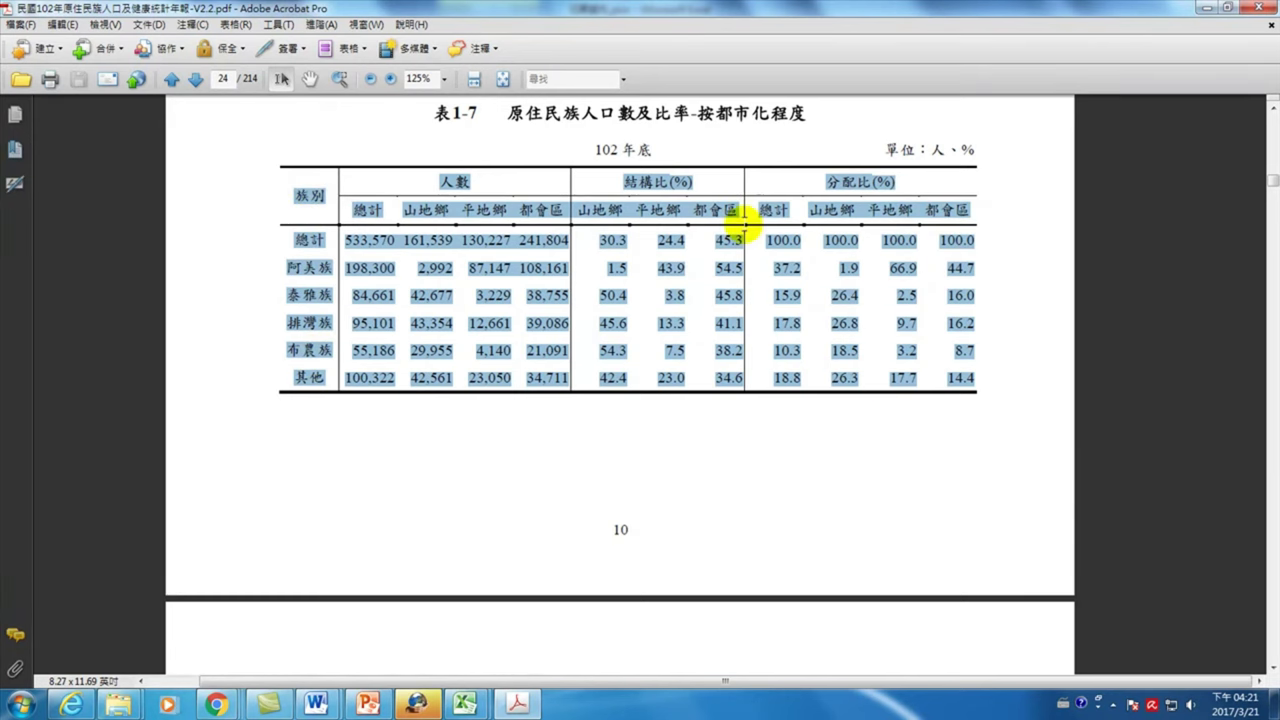
Minimize Acrobat and check the 41.1 value in cell H7 of 工作表4
click(1207, 8)
click(466, 274)
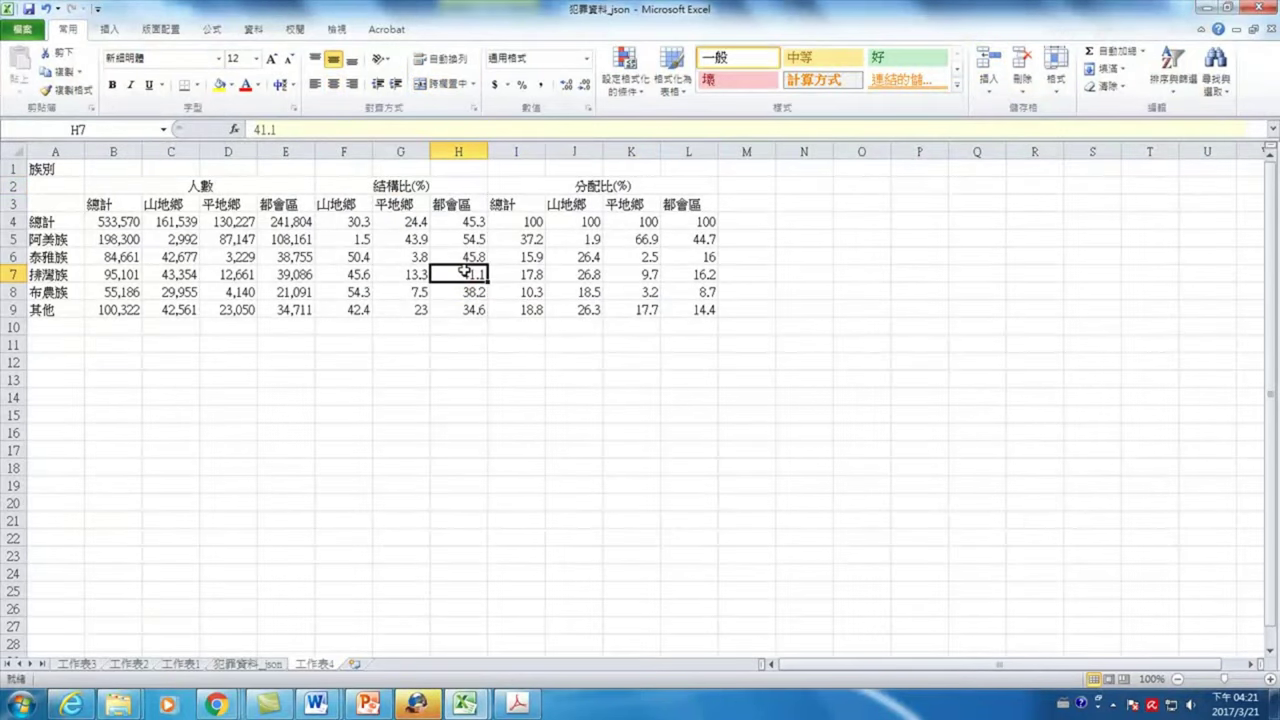